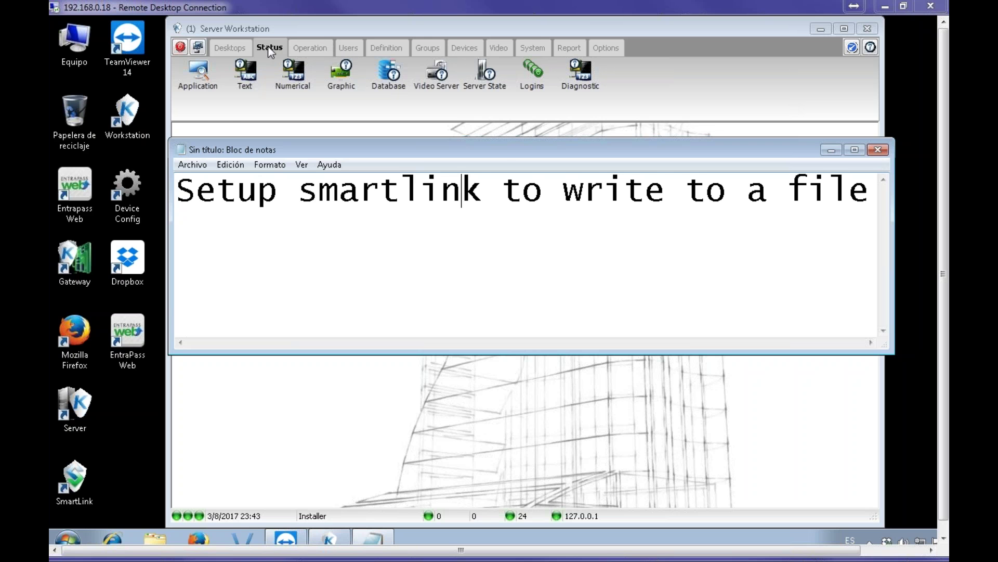
{"action": "left_click", "coordinate": [201, 76]}
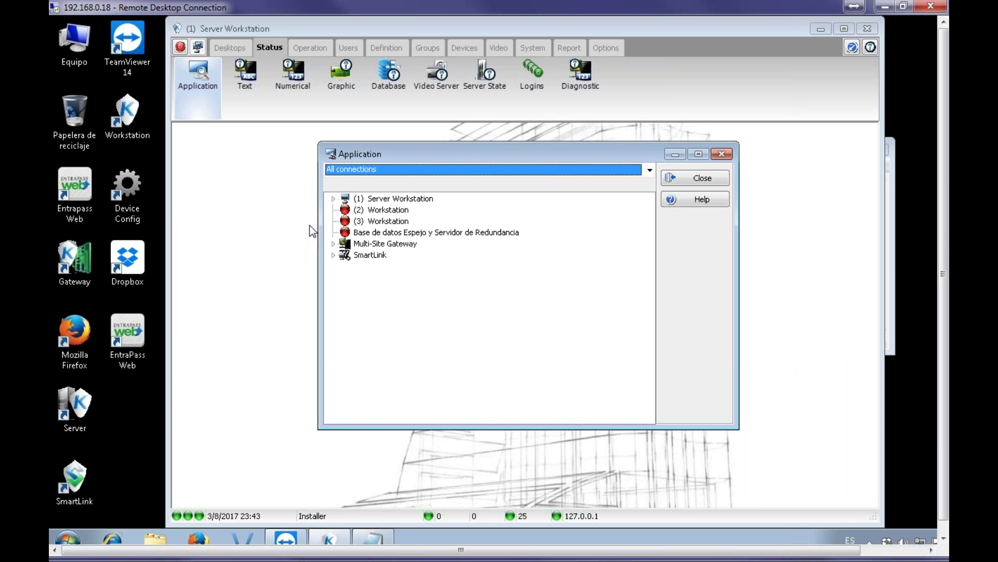
{"action": "left_click", "coordinate": [363, 256]}
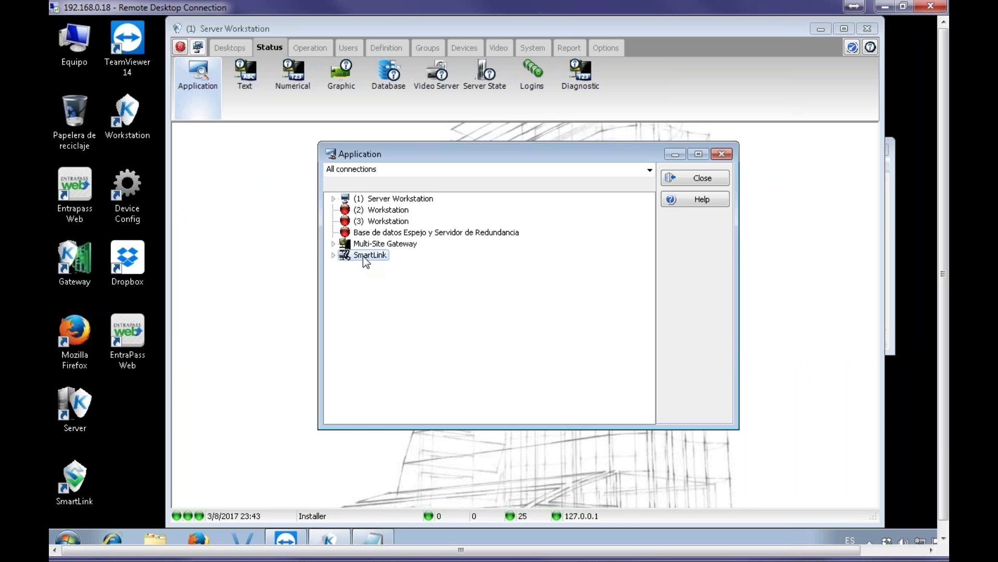
{"action": "left_click", "coordinate": [333, 254]}
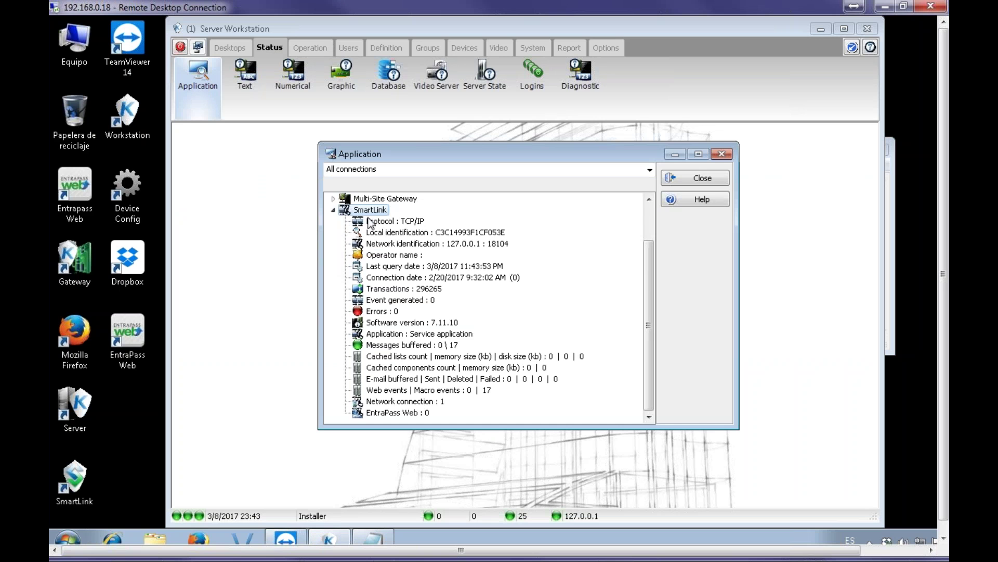
{"action": "left_click", "coordinate": [701, 178]}
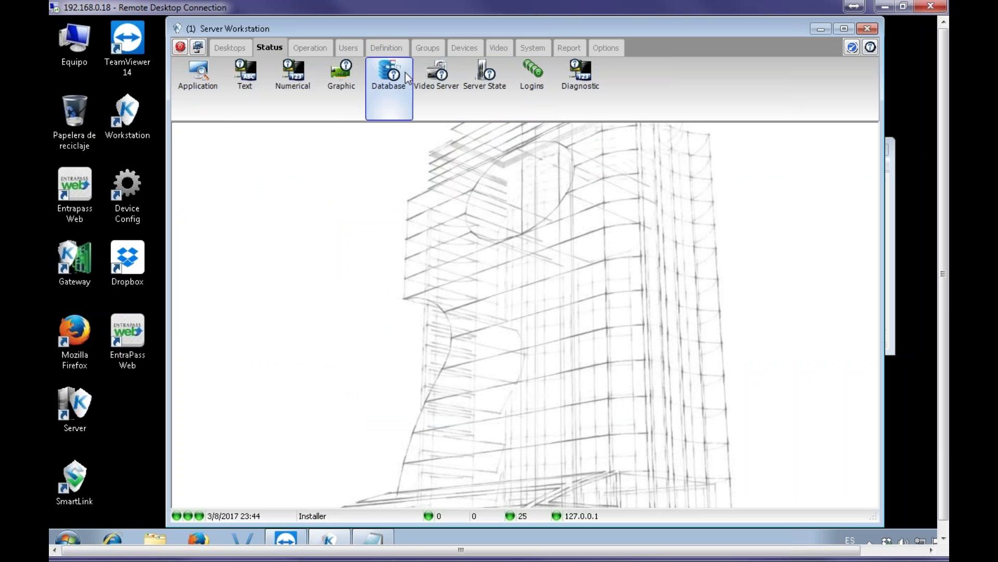
Step: Set the SmartLink application's network mode to Messages and commands and save it
{"action": "left_click", "coordinate": [464, 48]}
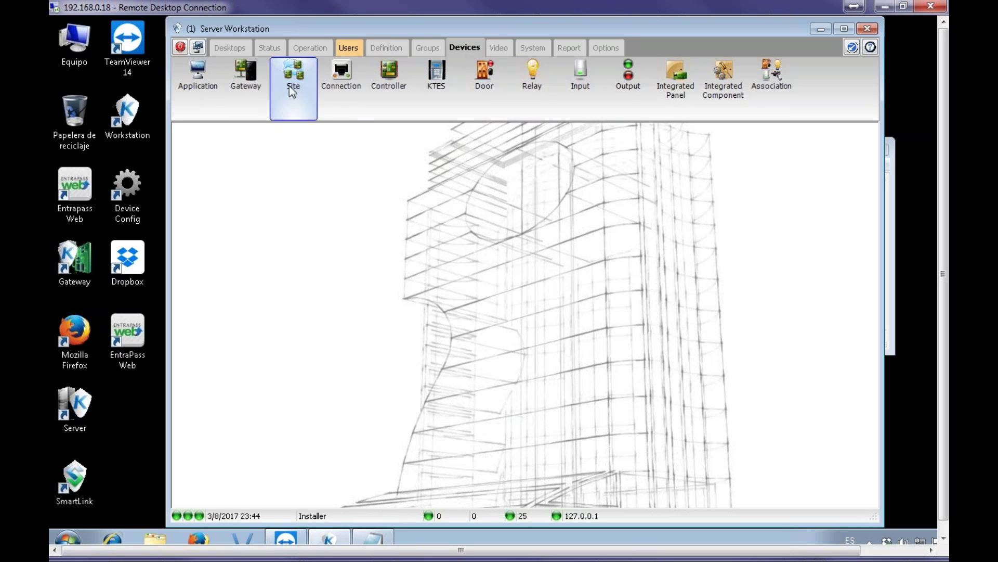
{"action": "left_click", "coordinate": [208, 77]}
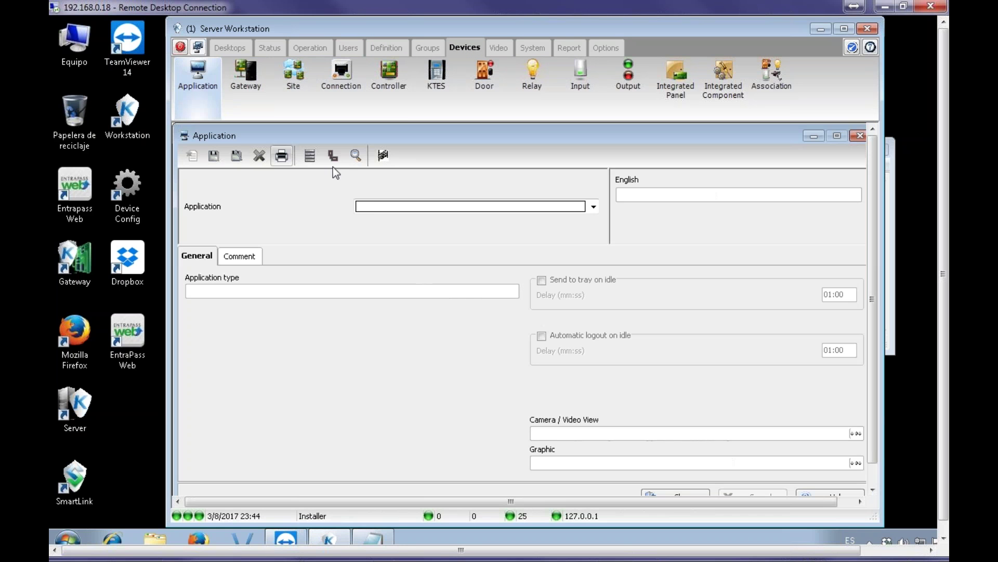
{"action": "left_click", "coordinate": [377, 207]}
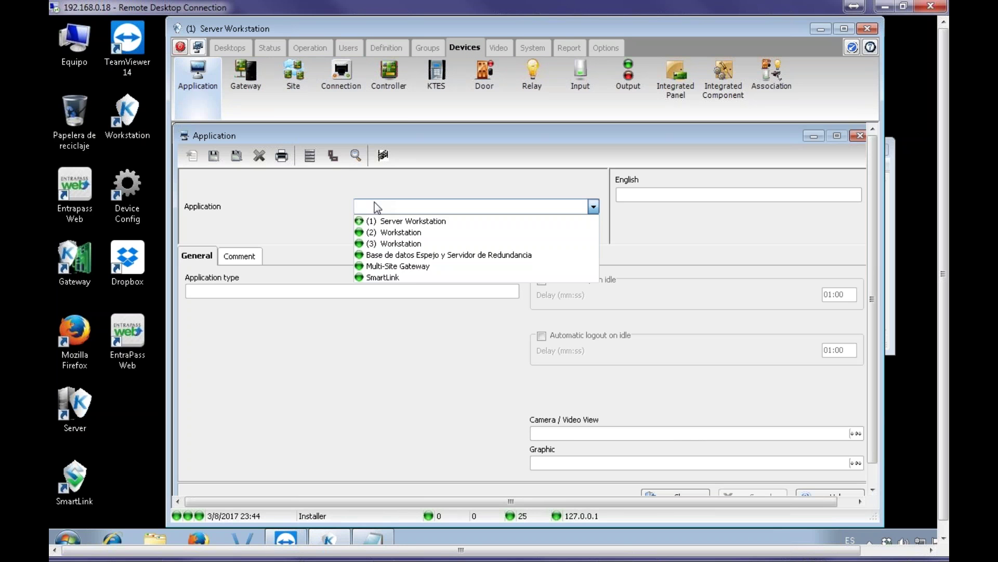
{"action": "left_click", "coordinate": [392, 277]}
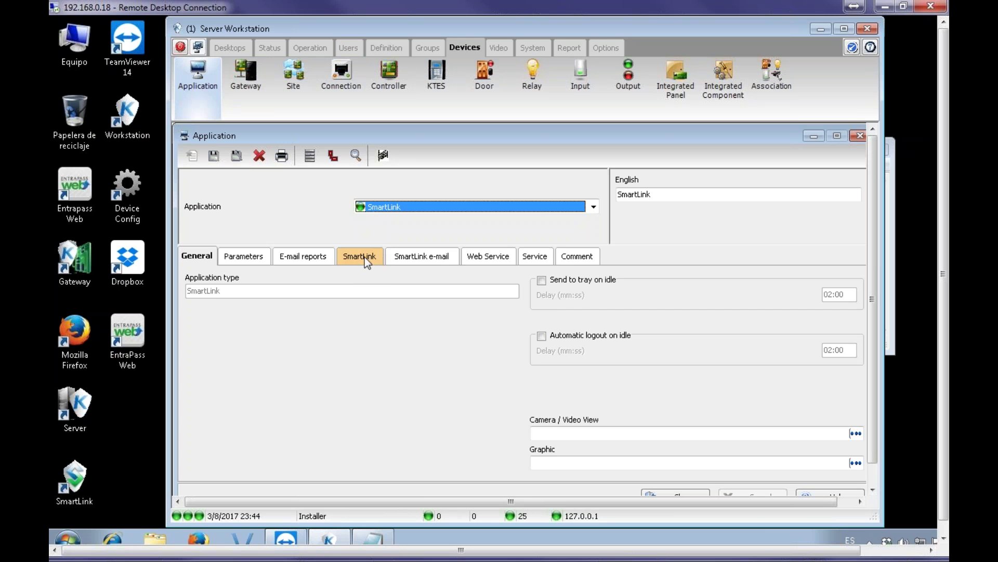
{"action": "left_click", "coordinate": [363, 257]}
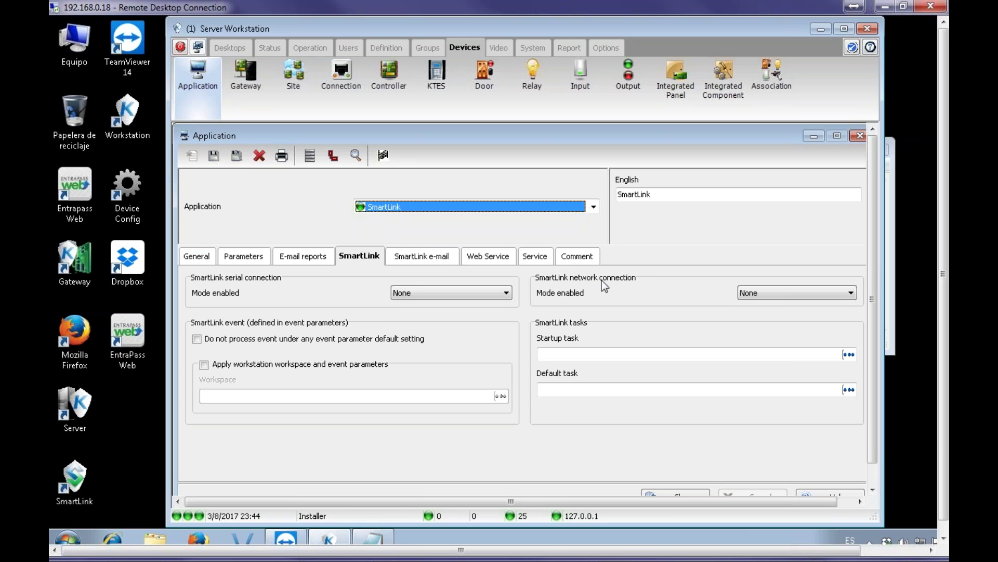
{"action": "left_click", "coordinate": [764, 294]}
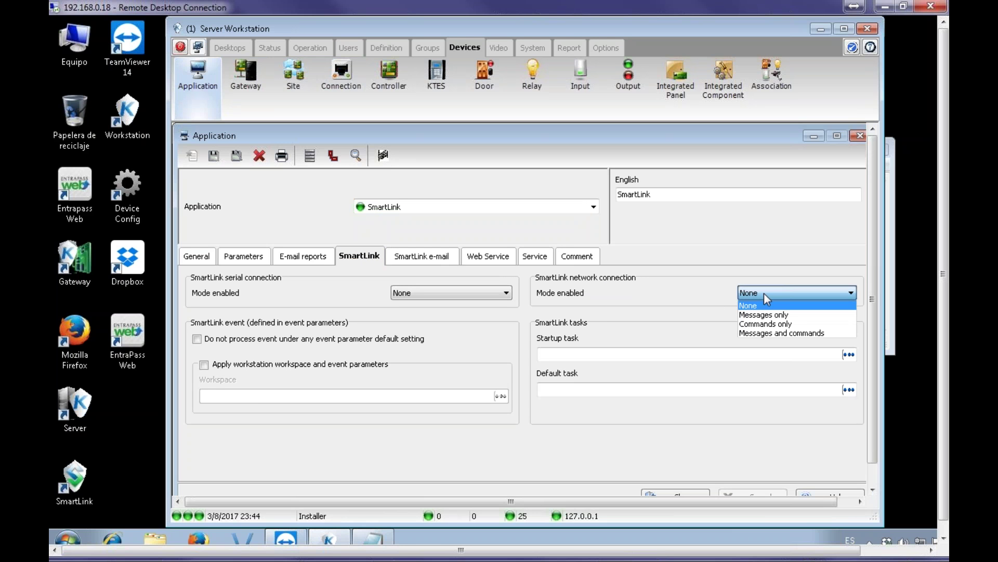
{"action": "left_click", "coordinate": [784, 334]}
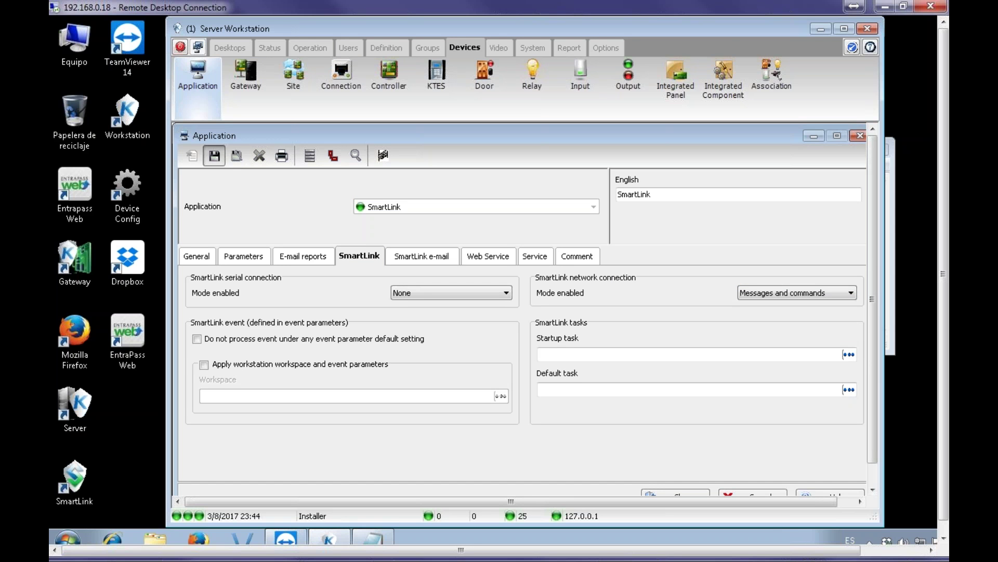
{"action": "left_click", "coordinate": [213, 156]}
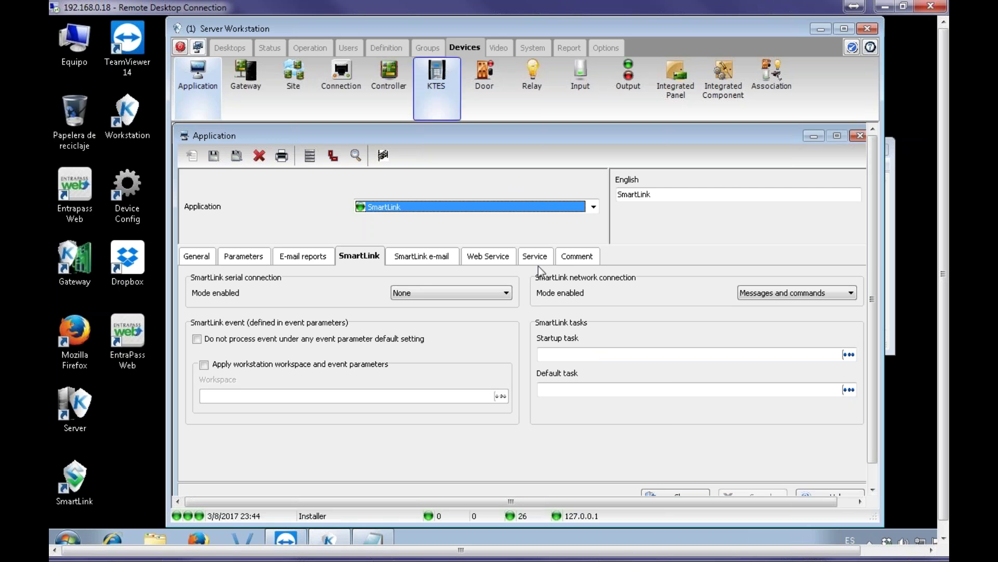
Step: Check the Startup task field's options without choosing one
{"action": "right_click", "coordinate": [583, 354]}
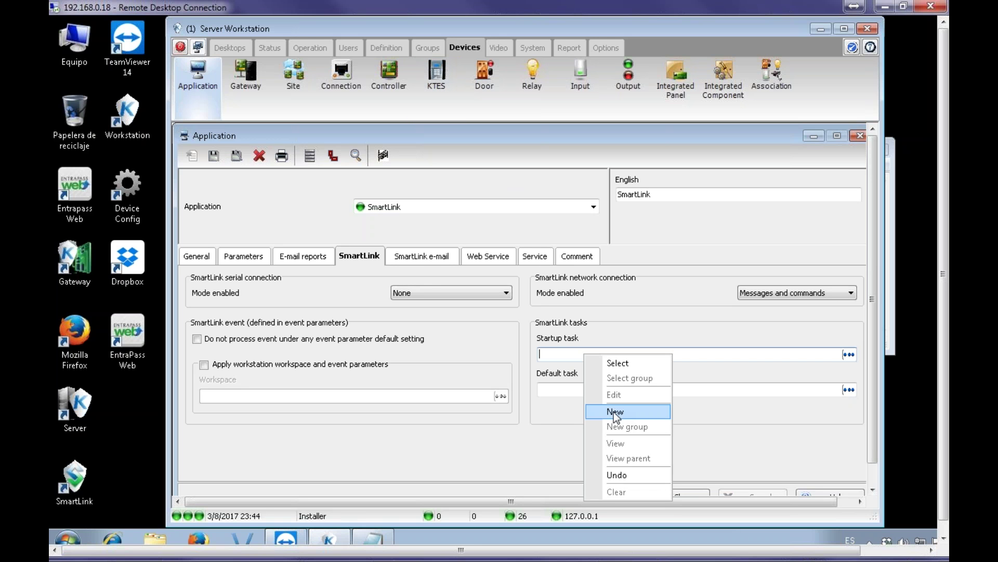
{"action": "left_click", "coordinate": [563, 423]}
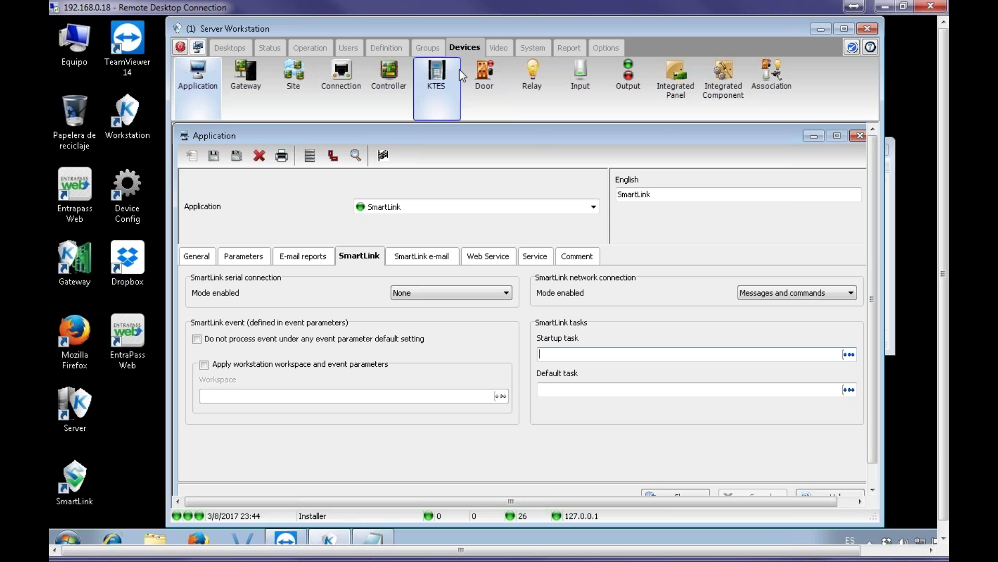
{"action": "left_click", "coordinate": [385, 49]}
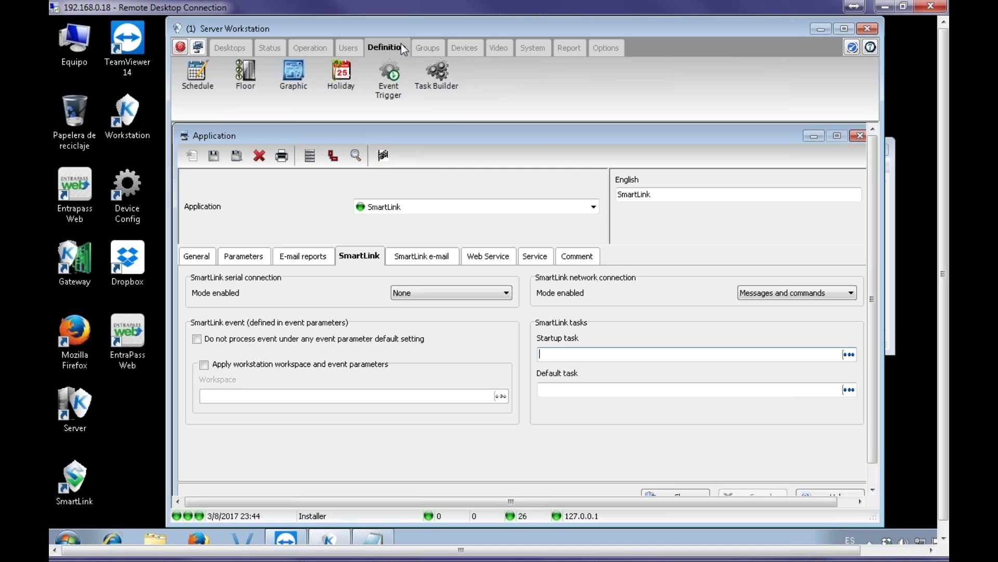
Step: Create a new Task Builder task named 'Statup TAG 6' with the content $r6$r
{"action": "left_click", "coordinate": [437, 75]}
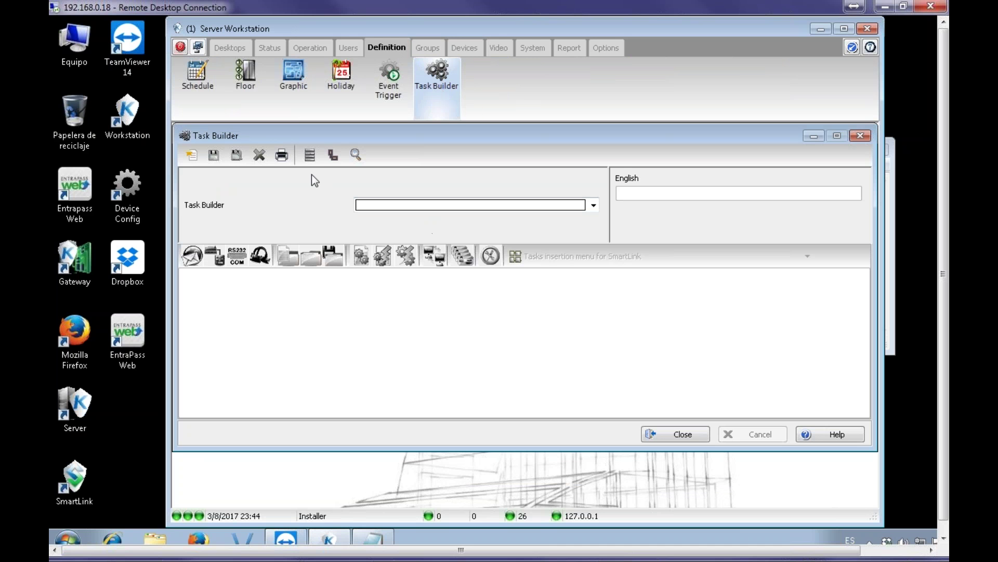
{"action": "left_click", "coordinate": [190, 156]}
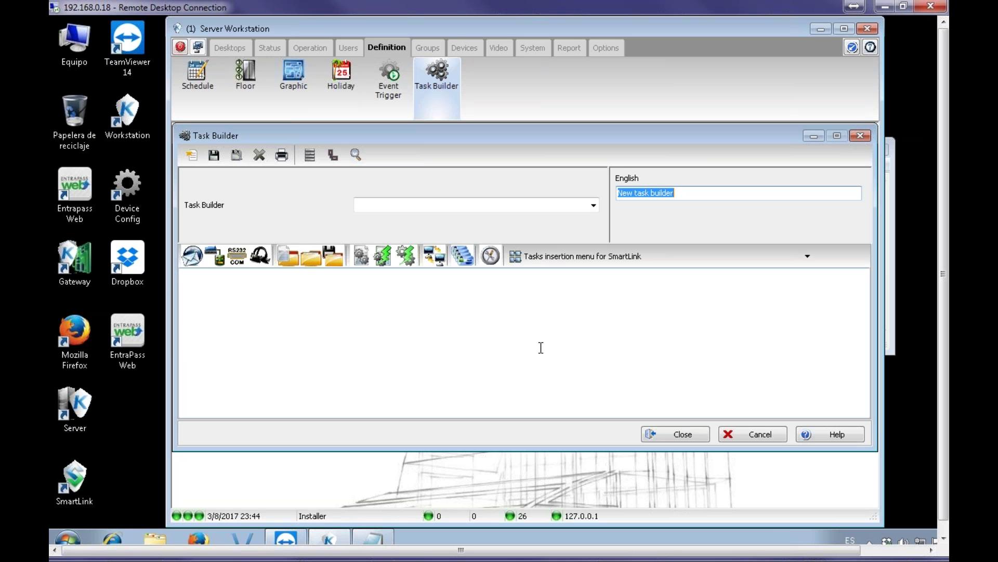
{"action": "left_click", "coordinate": [290, 295]}
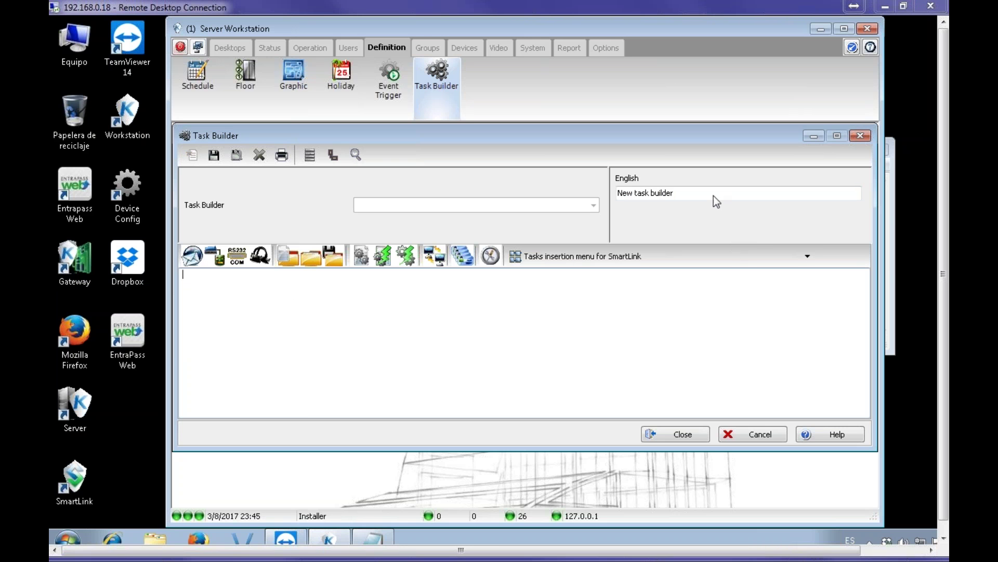
{"action": "left_click_drag", "start_coordinate": [685, 194], "coordinate": [574, 192]}
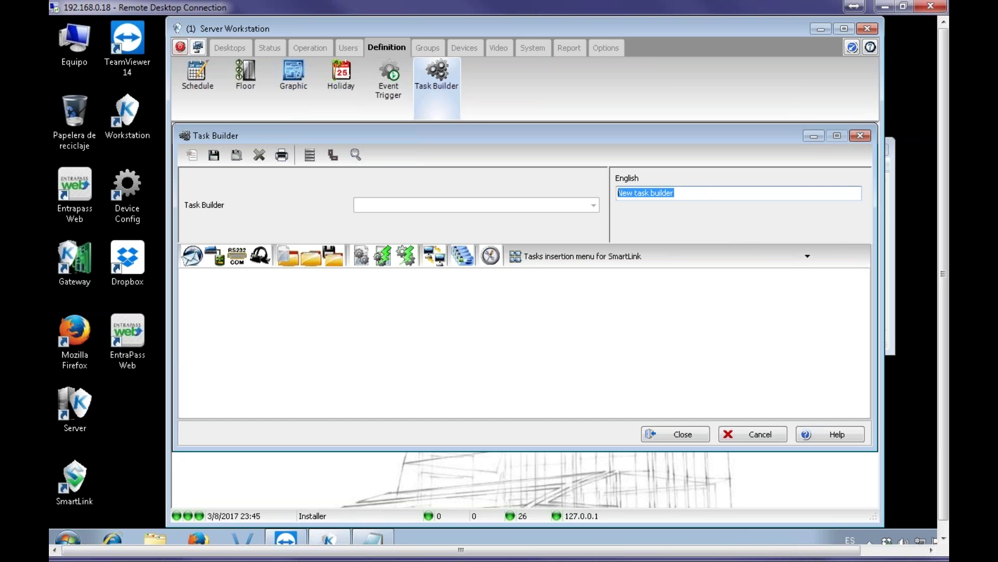
{"action": "type", "text": "Statup "}
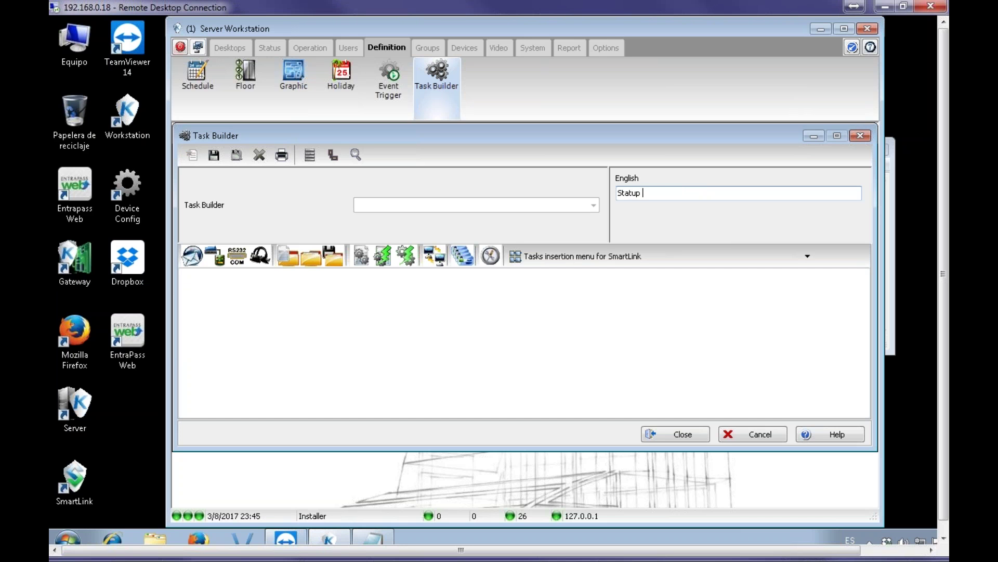
{"action": "type", "text": "TAG 6"}
{"action": "left_click", "coordinate": [222, 289]}
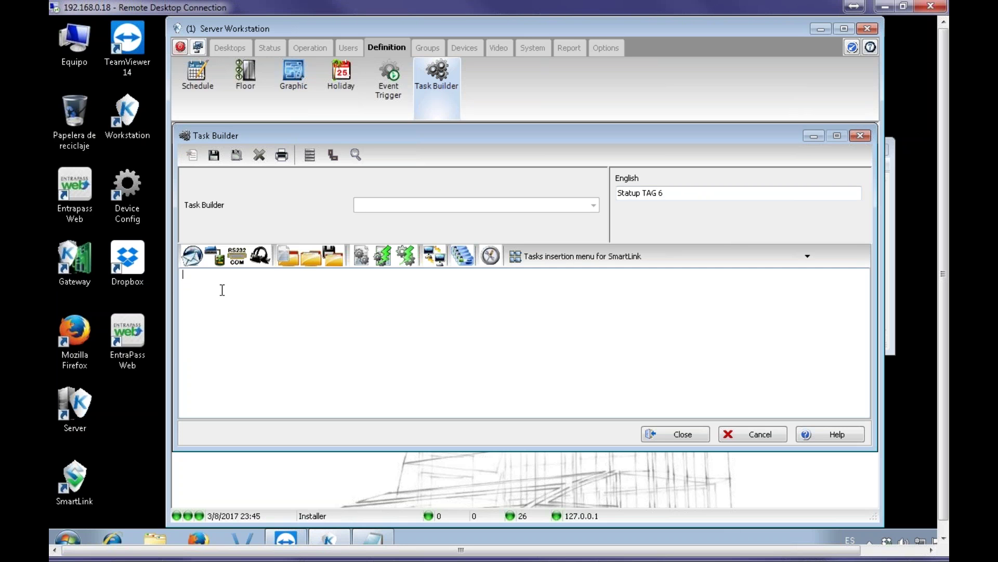
{"action": "type", "text": "$r6$r"}
{"action": "left_click", "coordinate": [894, 311]}
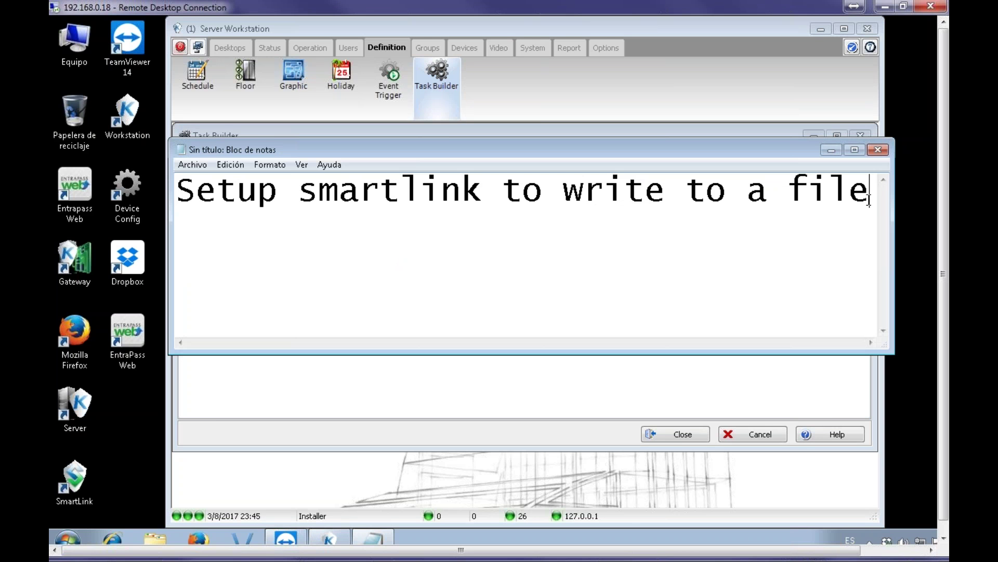
Step: Paste $r6$r onto a new line below the note's title, then minimize Notepad
{"action": "key", "text": "Return"}
{"action": "key", "text": "Return"}
{"action": "type", "text": "$r6$r"}
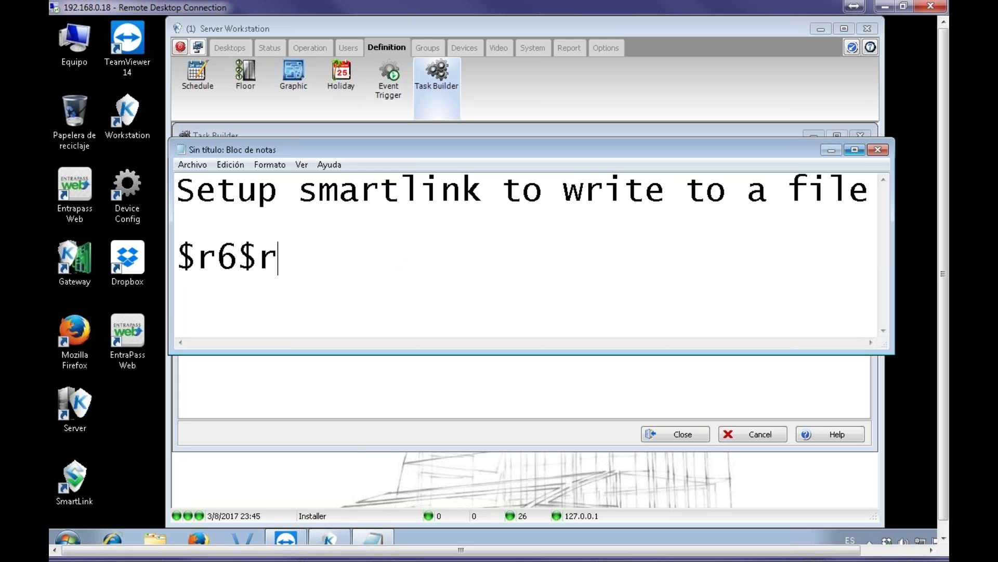
{"action": "left_click", "coordinate": [830, 150]}
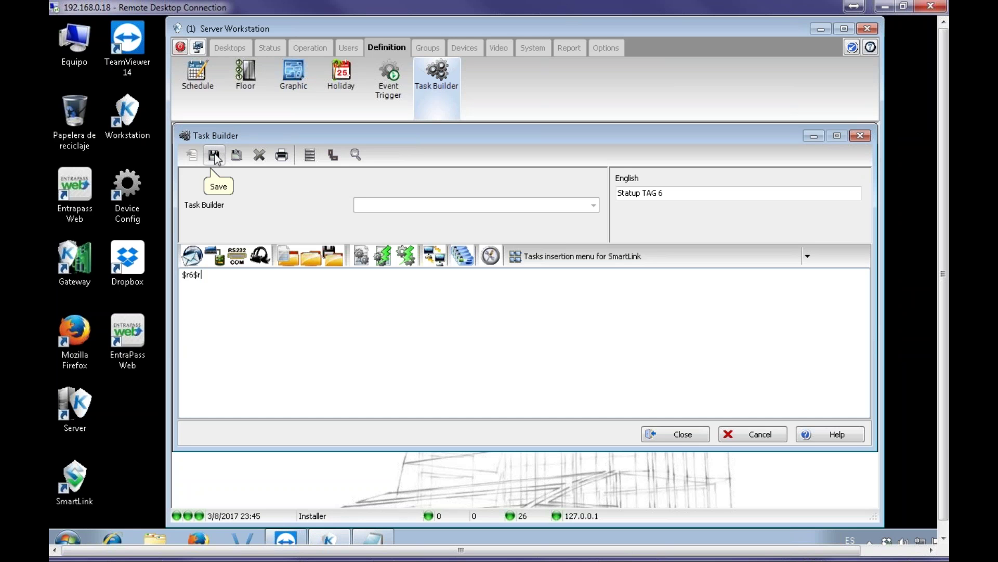
Step: Rename the task to 'Statup tag 6', save it, and close Task Builder
{"action": "left_click", "coordinate": [657, 194]}
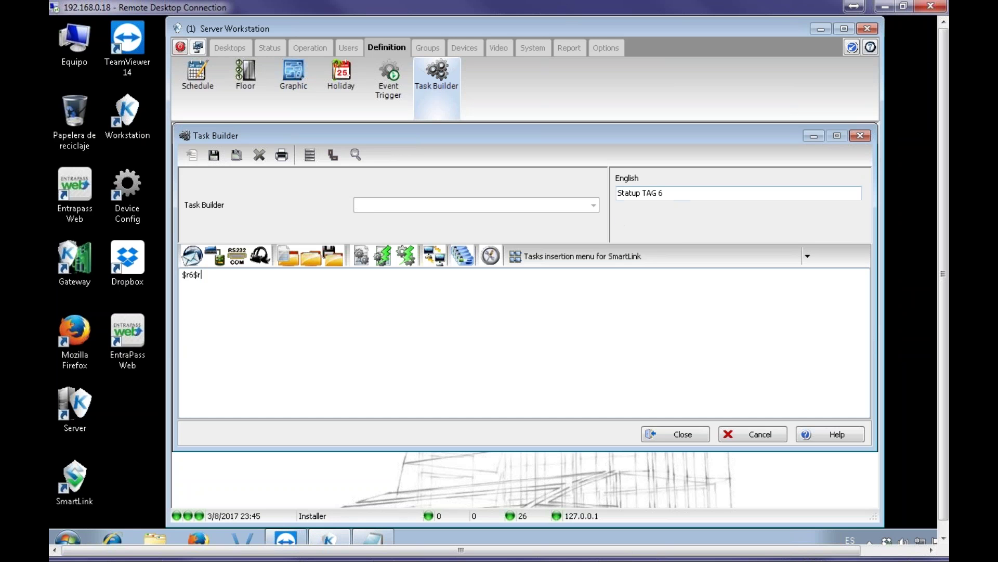
{"action": "key", "text": "BackSpace"}
{"action": "key", "text": "BackSpace"}
{"action": "key", "text": "BackSpace"}
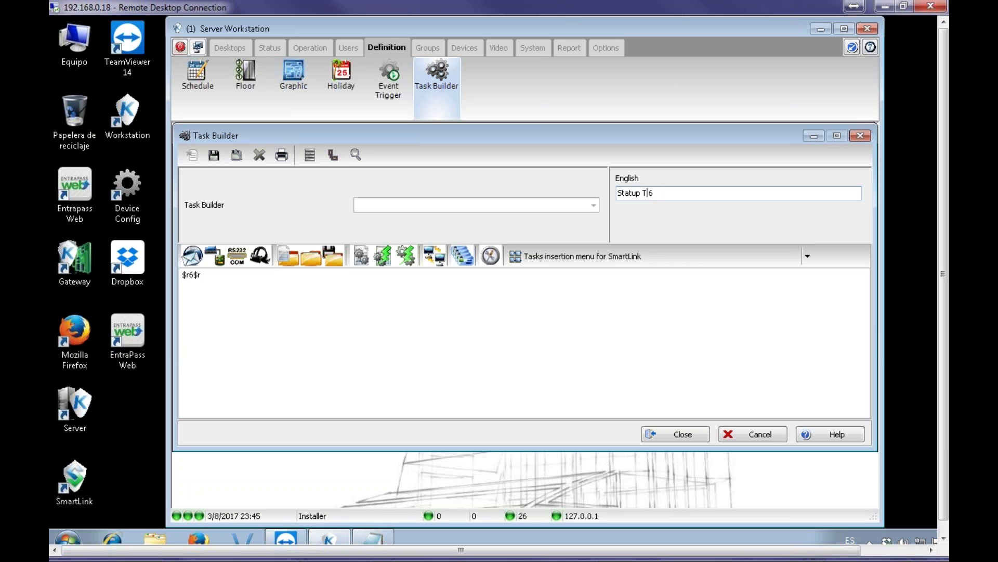
{"action": "type", "text": "tag"}
{"action": "left_click", "coordinate": [214, 155]}
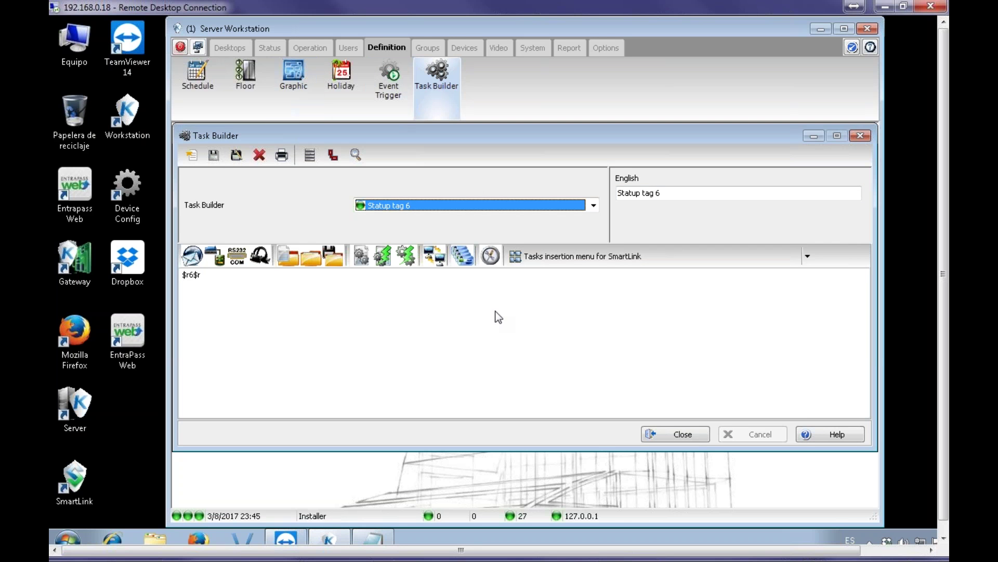
{"action": "left_click", "coordinate": [682, 432]}
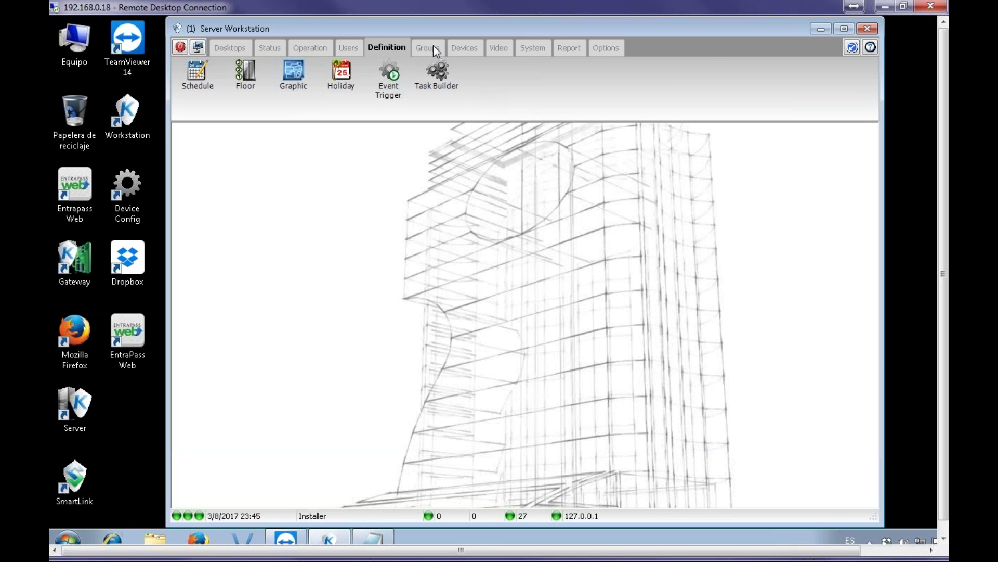
Step: Make 'Statup tag 6' SmartLink's startup task and close the Application window
{"action": "left_click", "coordinate": [466, 42]}
{"action": "left_click", "coordinate": [198, 74]}
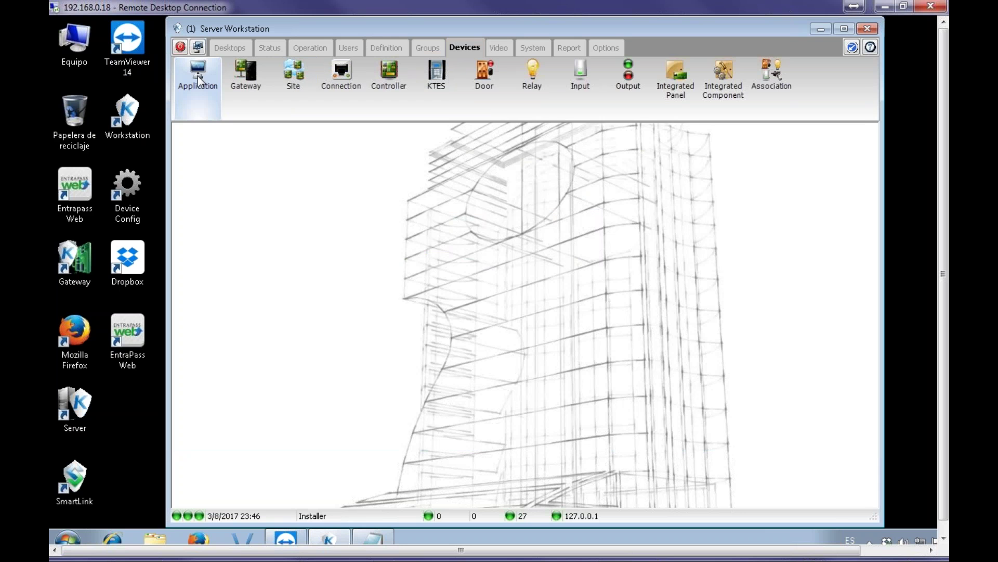
{"action": "left_click", "coordinate": [403, 213]}
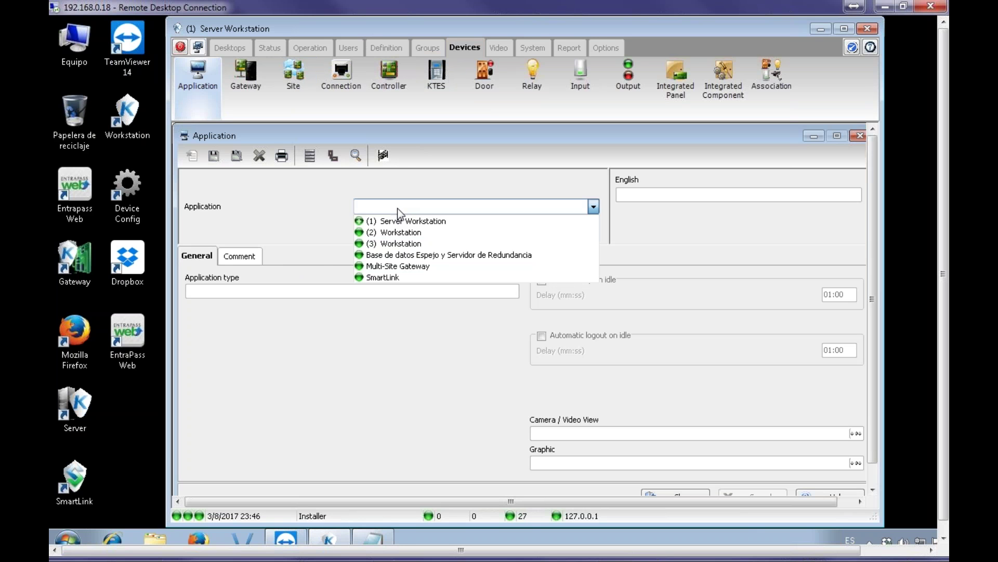
{"action": "left_click", "coordinate": [388, 339]}
{"action": "left_click", "coordinate": [376, 258]}
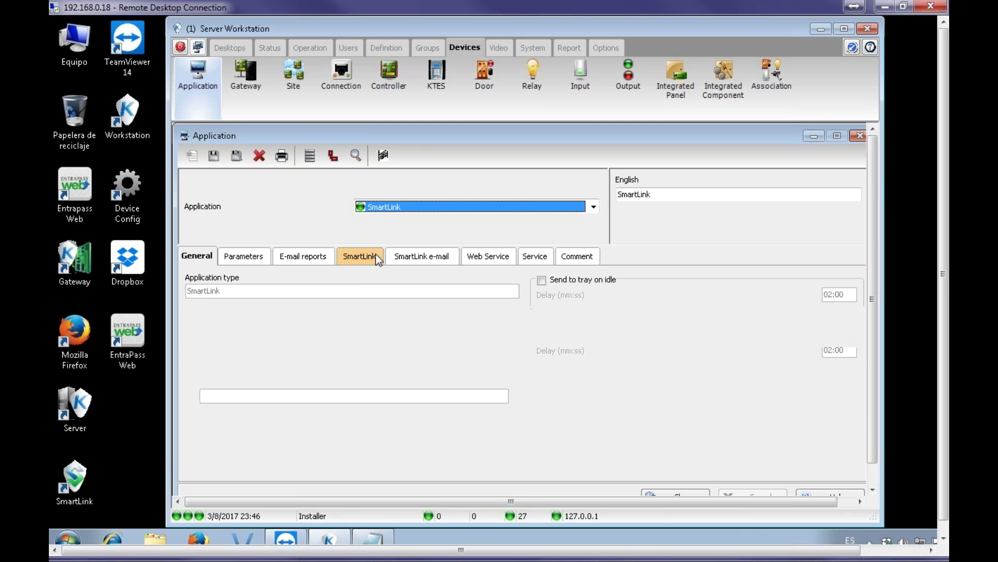
{"action": "left_click", "coordinate": [848, 354]}
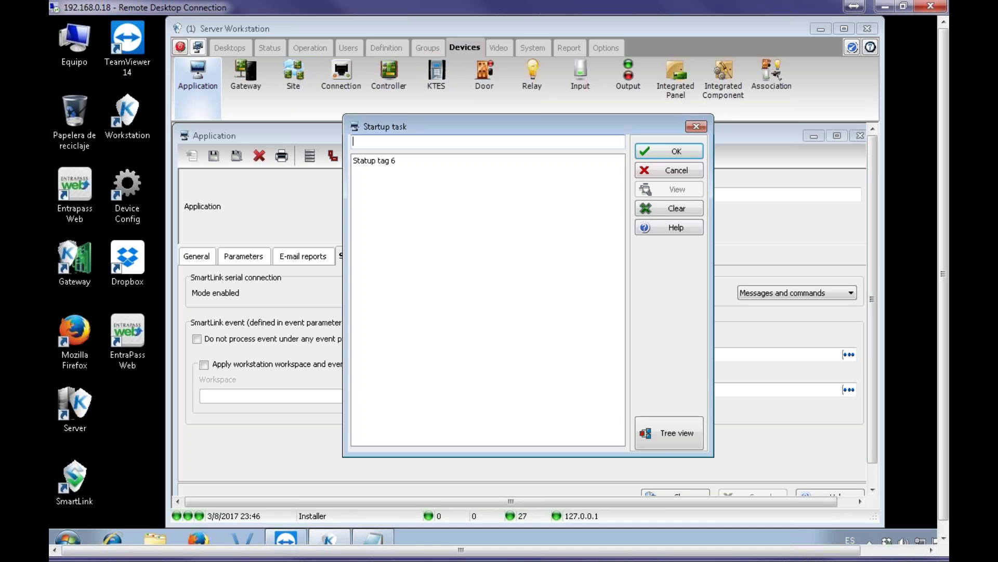
{"action": "double_click", "coordinate": [430, 161]}
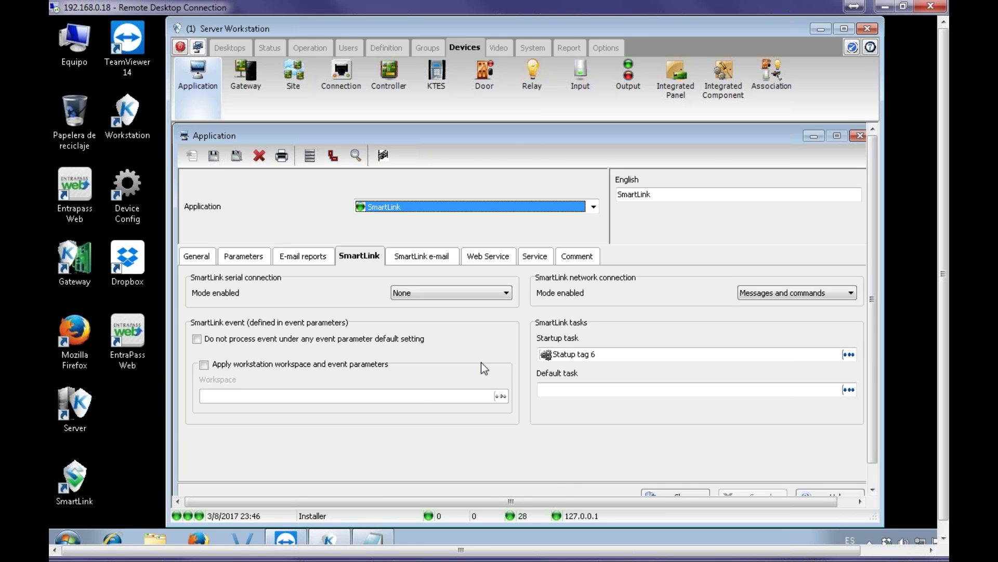
{"action": "left_click", "coordinate": [678, 491]}
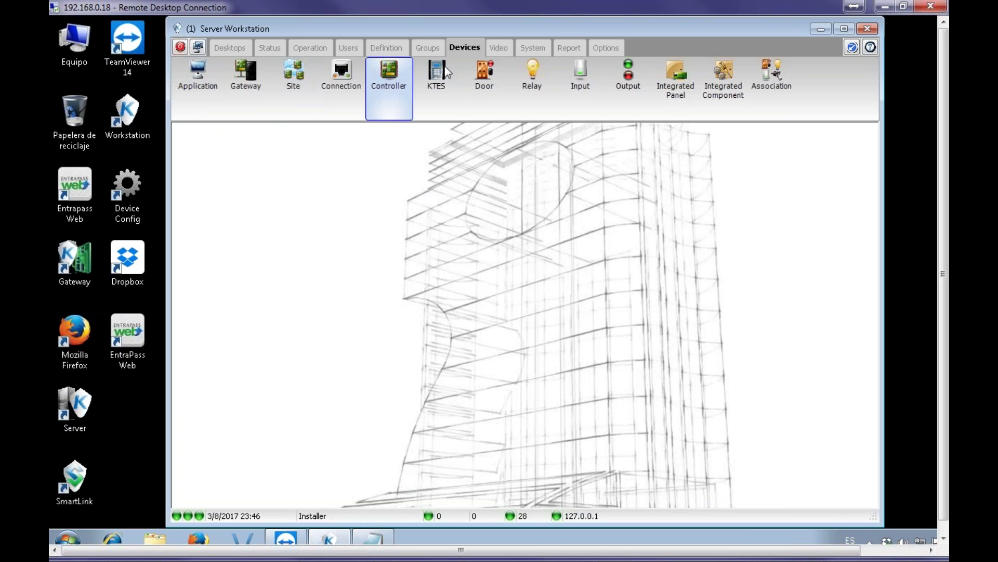
Step: Create a new task named 'write to a file' and add a write-to-file command
{"action": "left_click", "coordinate": [387, 49]}
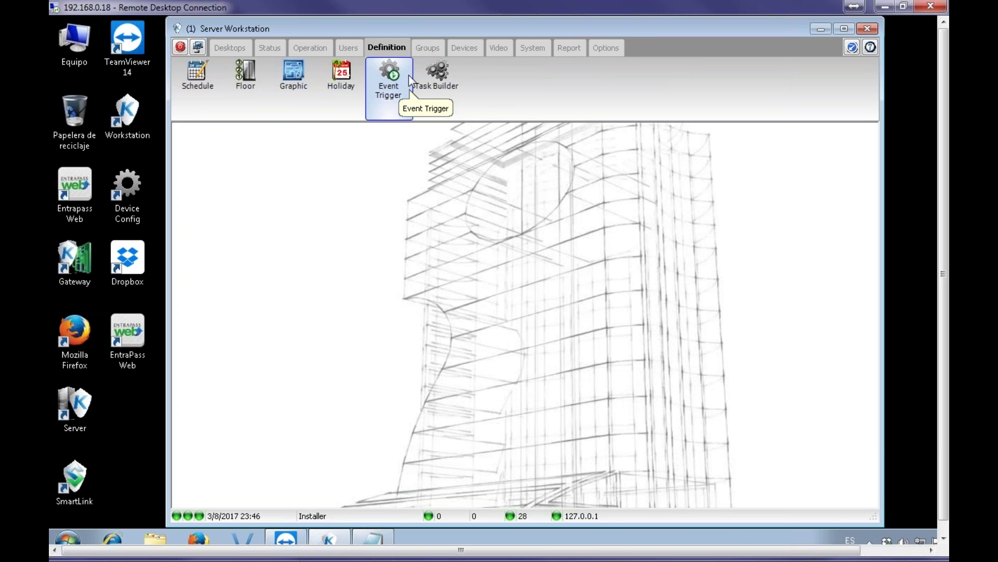
{"action": "left_click", "coordinate": [436, 80]}
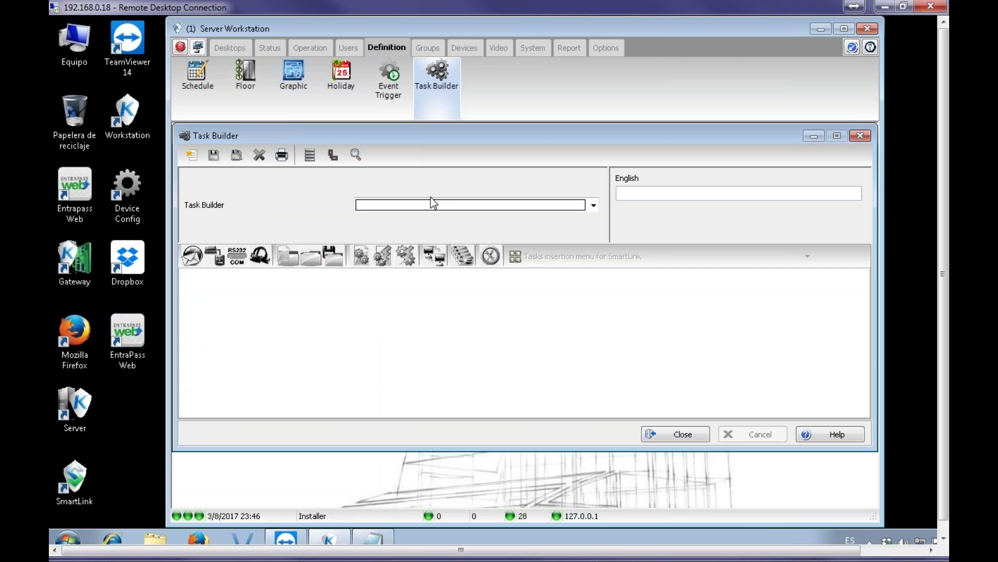
{"action": "left_click", "coordinate": [191, 155]}
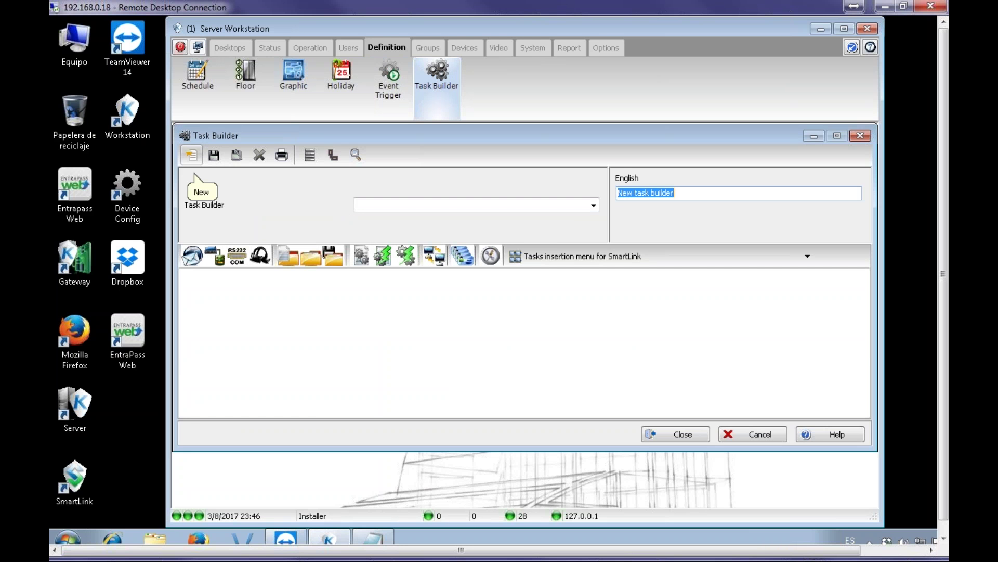
{"action": "type", "text": "wr"}
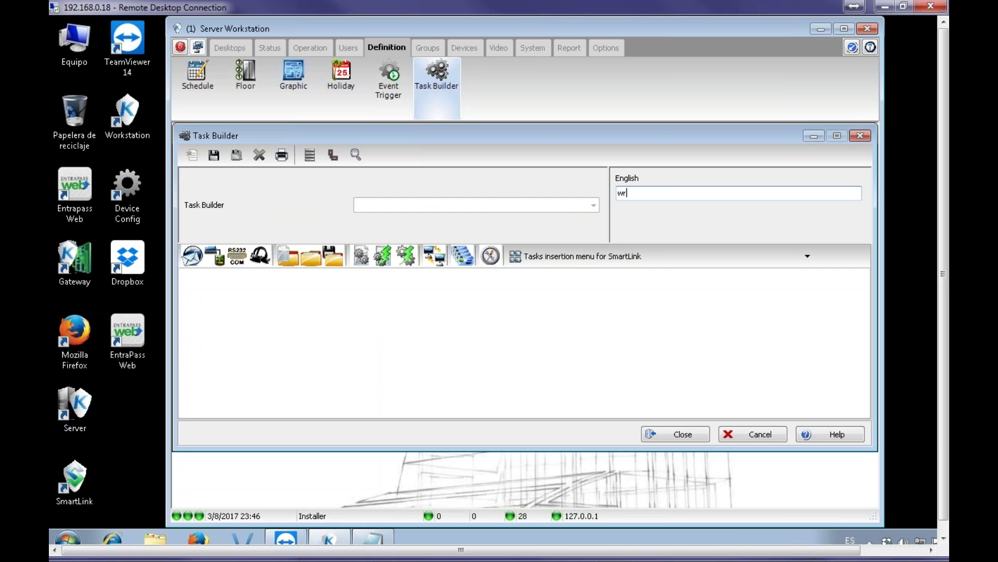
{"action": "type", "text": "ite to a file"}
{"action": "left_click", "coordinate": [402, 291]}
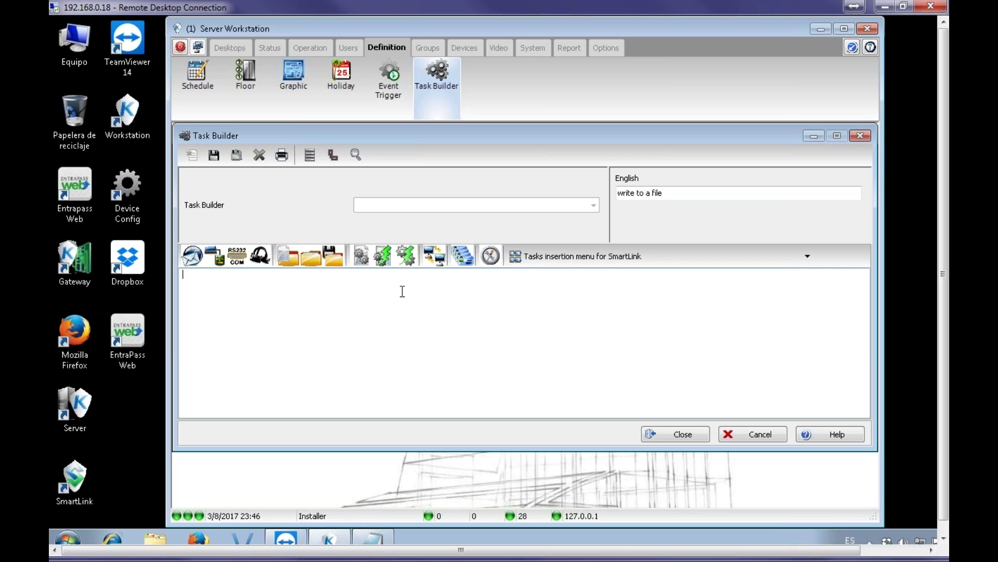
{"action": "left_click", "coordinate": [287, 263]}
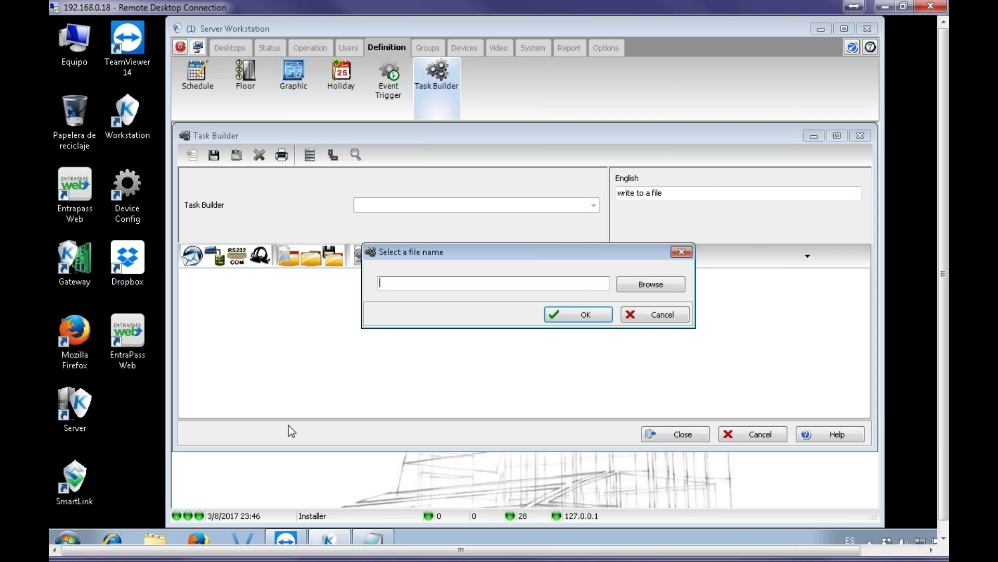
Step: Check the macro-kantech folder on the Backup (E:) drive in File Explorer
{"action": "left_click", "coordinate": [155, 537]}
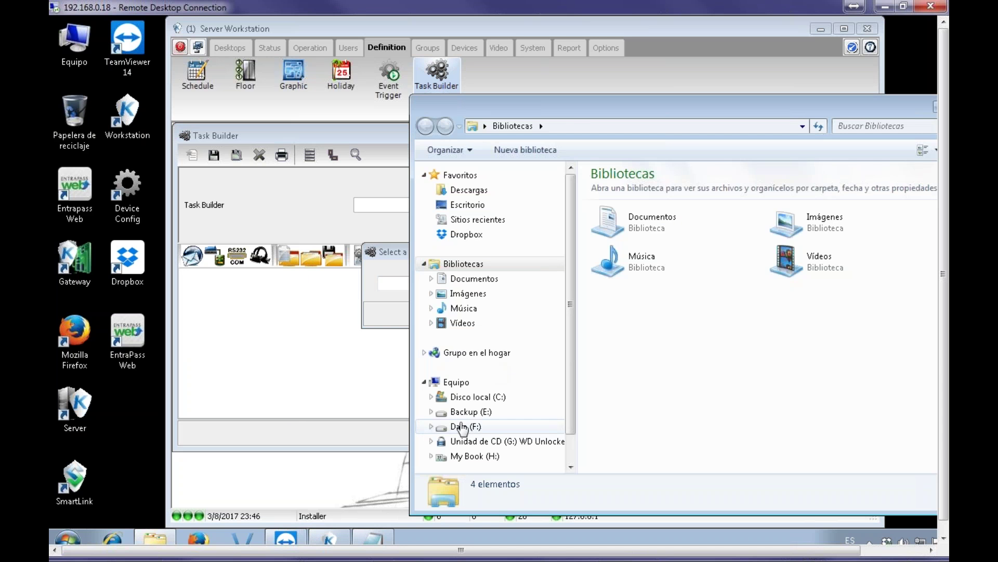
{"action": "left_click", "coordinate": [476, 412]}
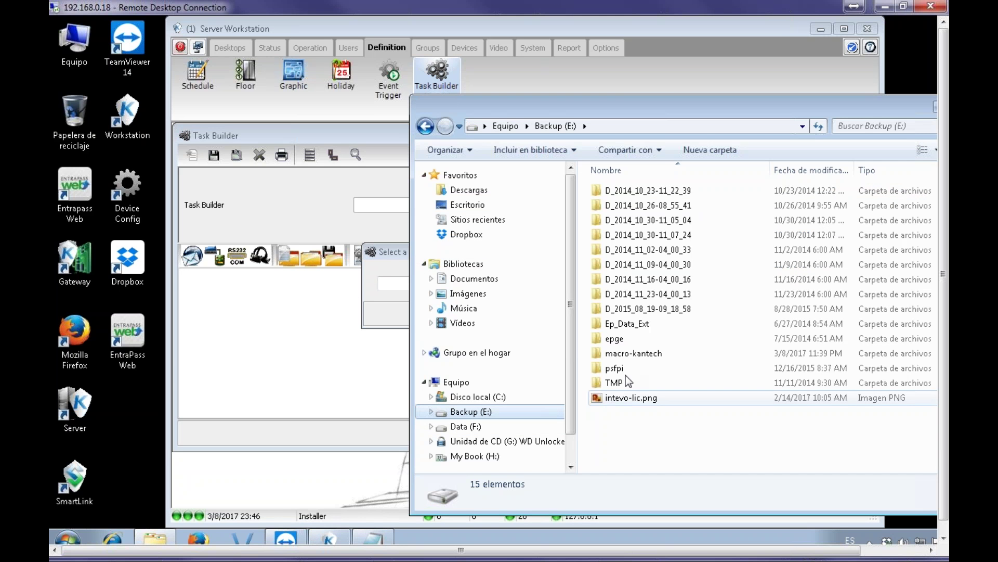
{"action": "double_click", "coordinate": [644, 353]}
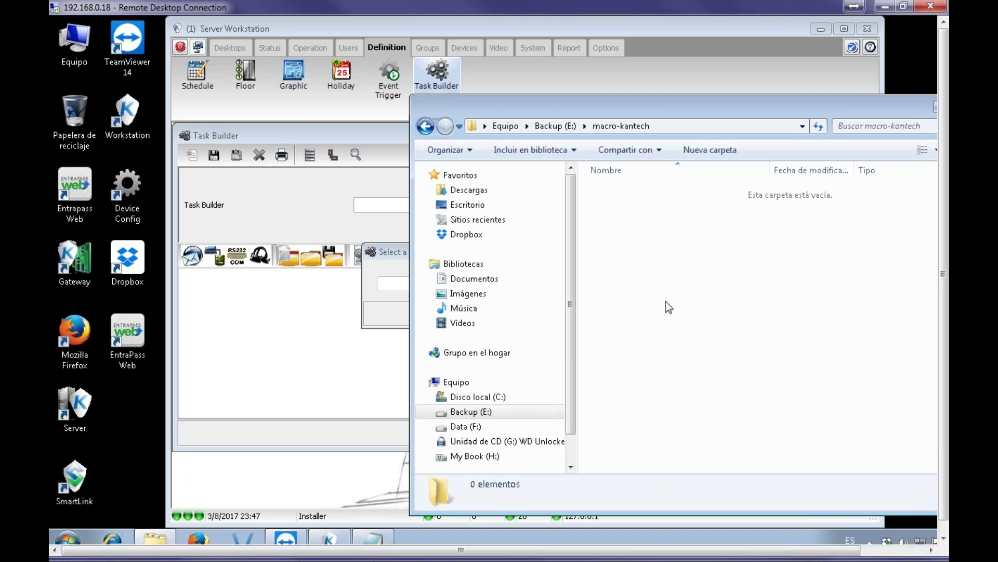
{"action": "left_click_drag", "start_coordinate": [845, 104], "coordinate": [726, 118]}
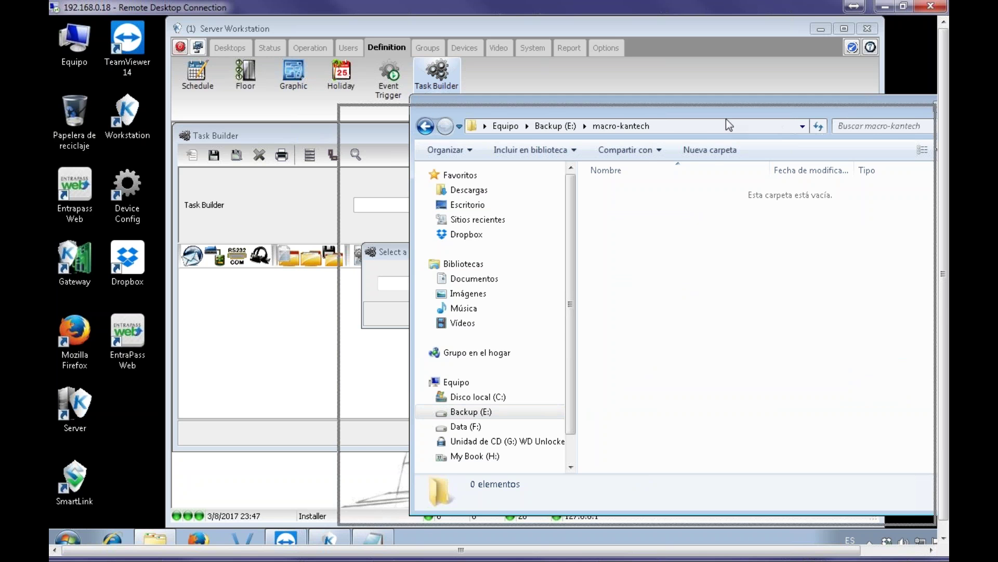
{"action": "left_click", "coordinate": [843, 123]}
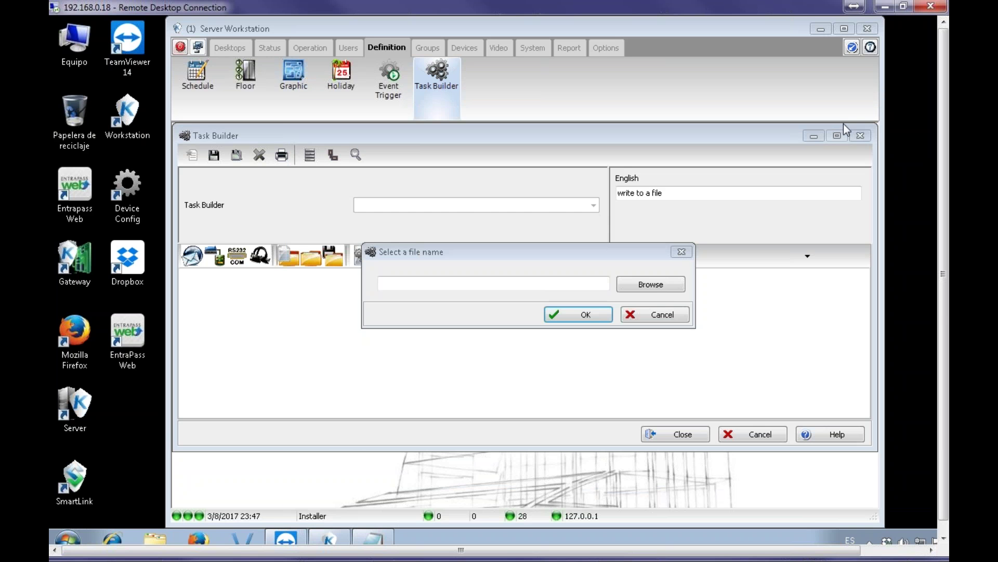
Step: Choose E:\macro-kantech\sample.txt as the output file and insert its path into the task
{"action": "left_click", "coordinate": [665, 288]}
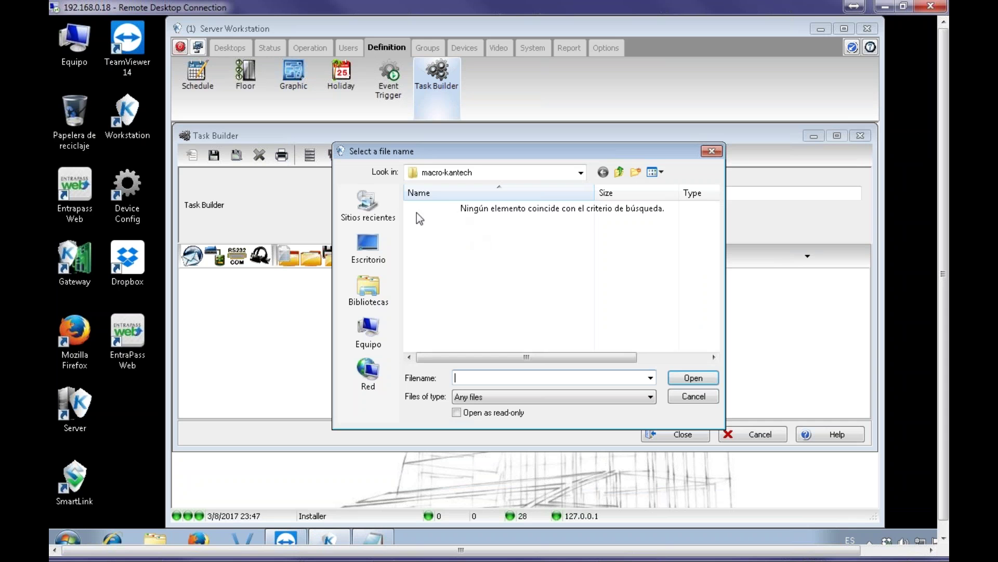
{"action": "left_click", "coordinate": [620, 172]}
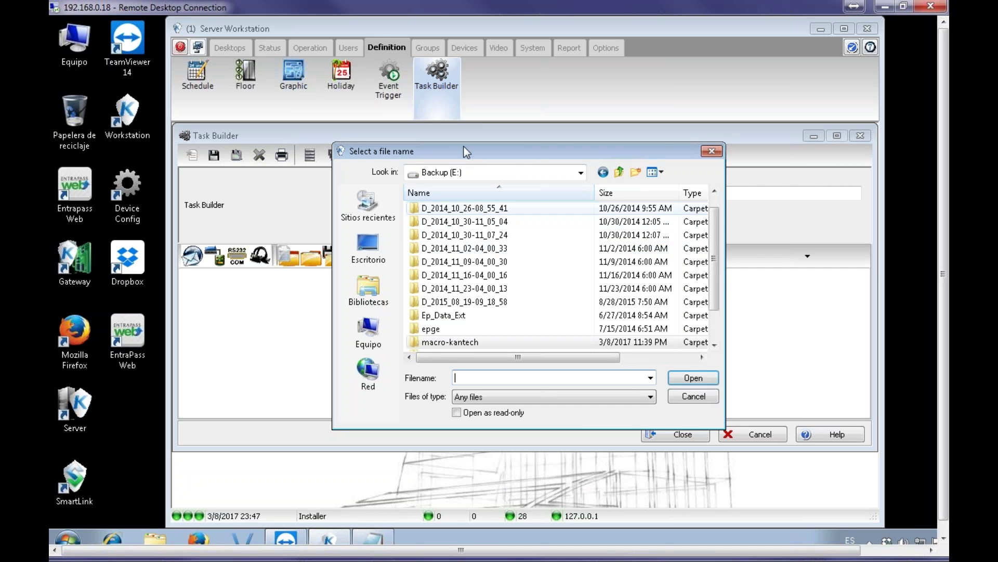
{"action": "double_click", "coordinate": [437, 342]}
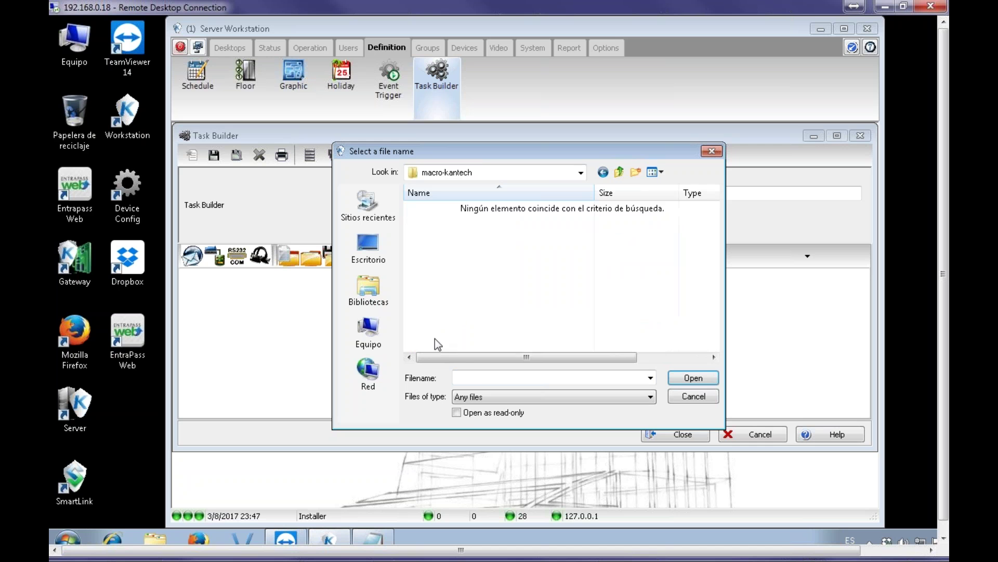
{"action": "left_click", "coordinate": [488, 379]}
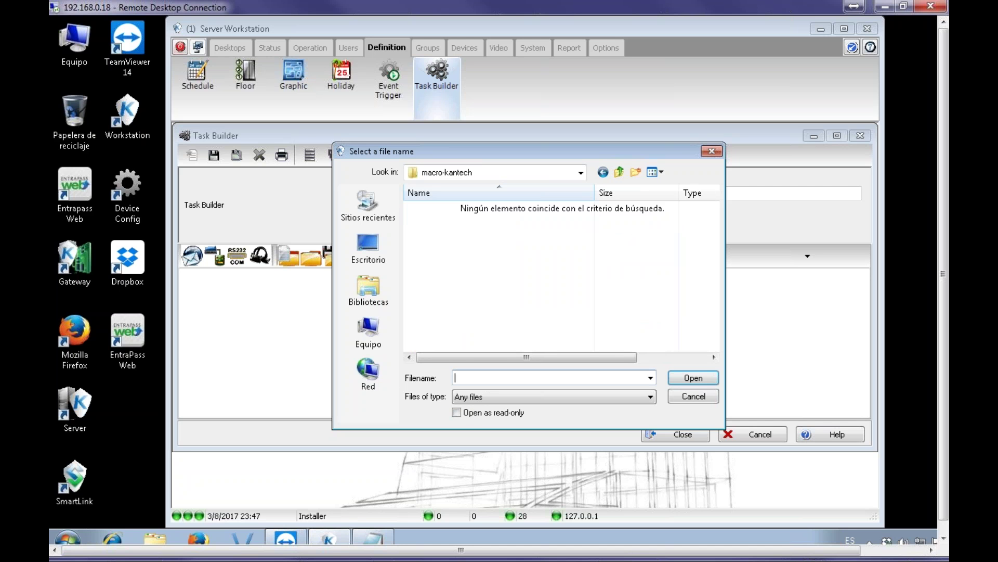
{"action": "type", "text": "te"}
{"action": "key", "text": "BackSpace"}
{"action": "key", "text": "BackSpace"}
{"action": "type", "text": "sample.txt"}
{"action": "left_click", "coordinate": [685, 374]}
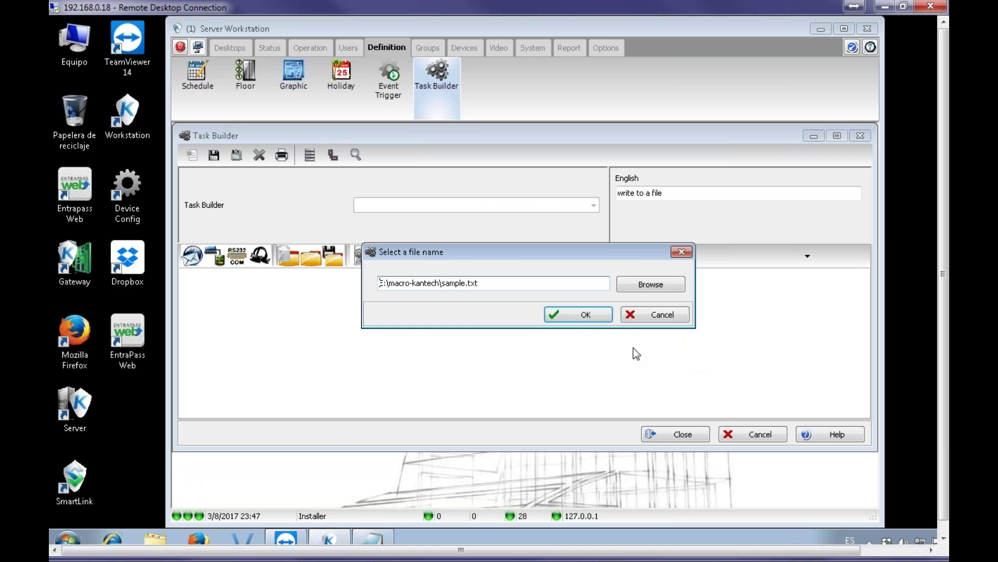
{"action": "left_click", "coordinate": [591, 314]}
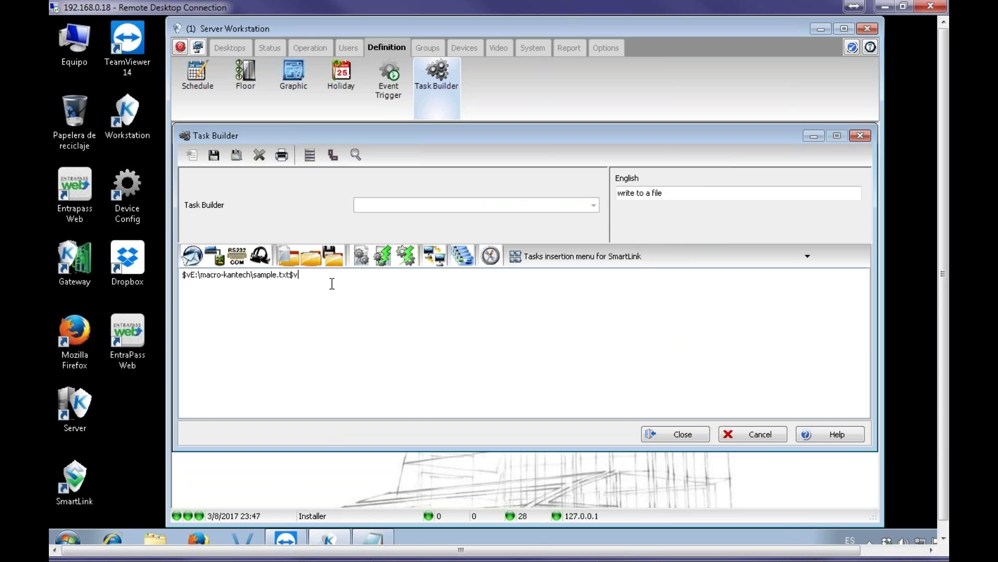
Step: Start a second line and insert the card number field ($z0)
{"action": "key", "text": "Return"}
{"action": "left_click", "coordinate": [606, 263]}
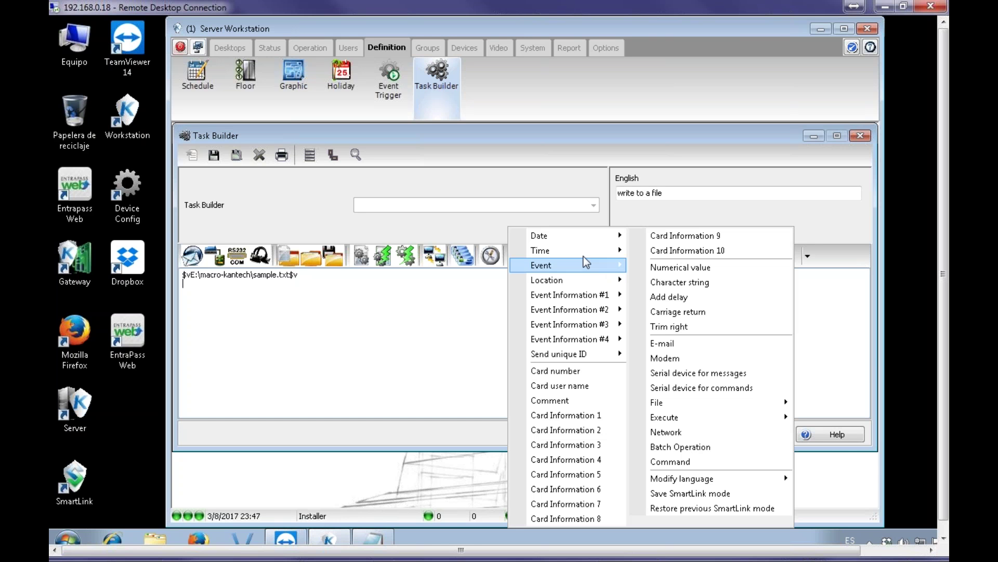
{"action": "left_click", "coordinate": [574, 386]}
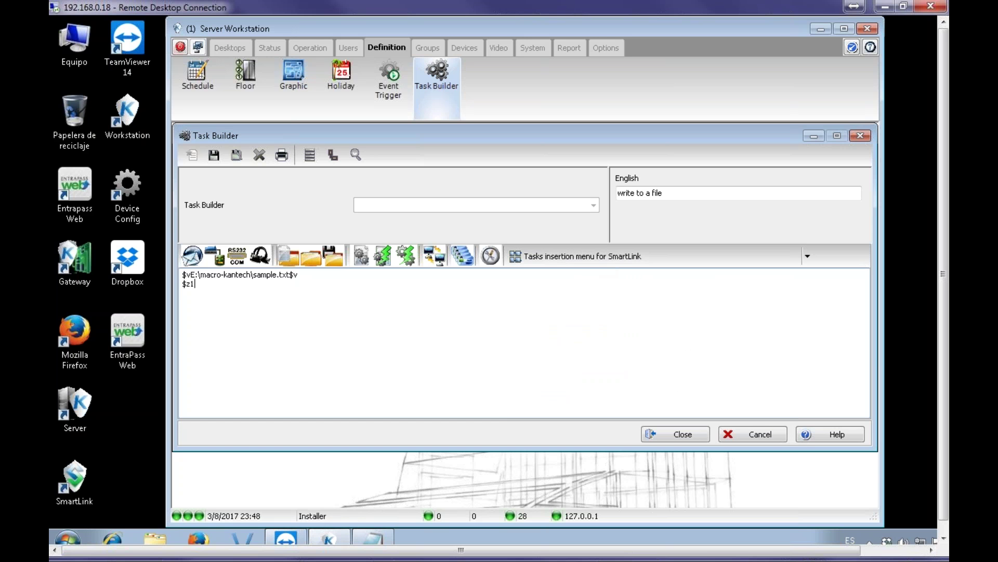
{"action": "key", "text": "BackSpace"}
{"action": "key", "text": "BackSpace"}
{"action": "key", "text": "BackSpace"}
{"action": "left_click", "coordinate": [576, 254]}
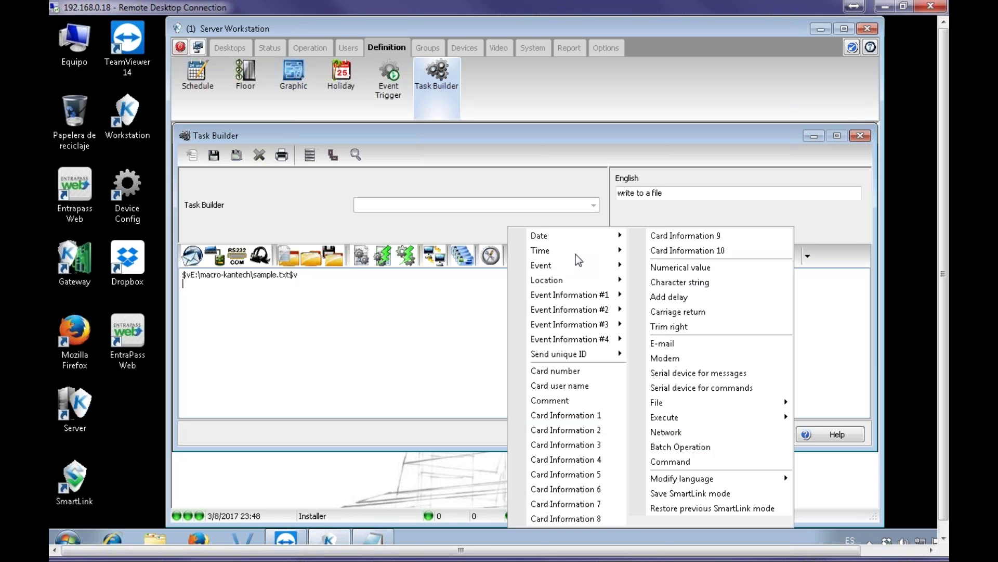
{"action": "left_click", "coordinate": [588, 372]}
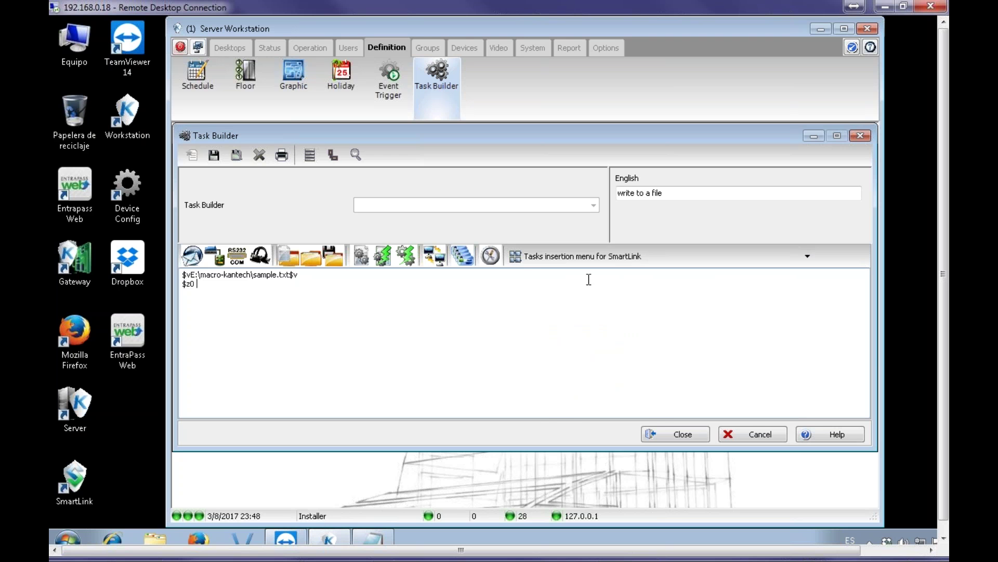
Step: Append a blank string, card user name ($z1), carriage return, and a commit-to-disk line
{"action": "left_click", "coordinate": [602, 254]}
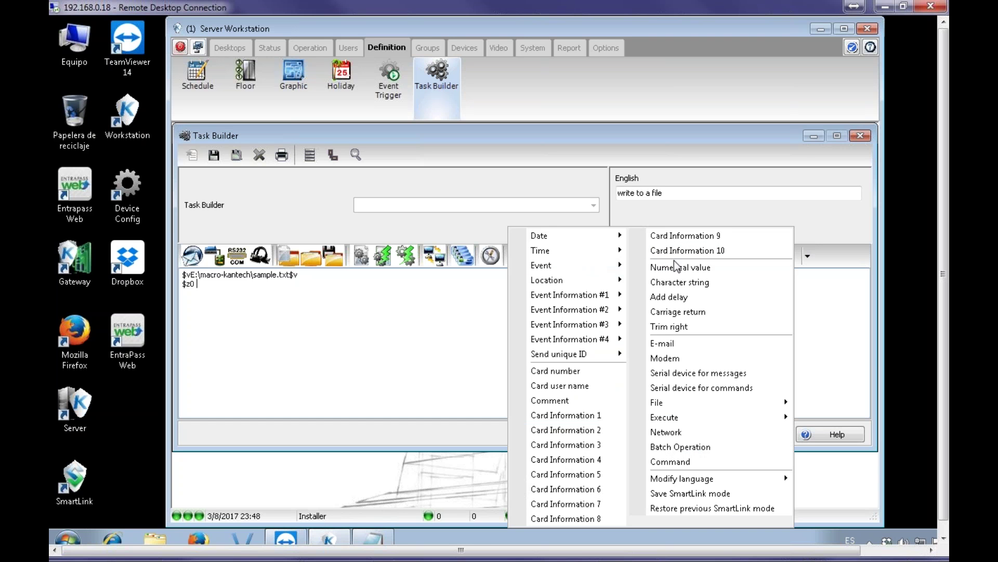
{"action": "left_click", "coordinate": [704, 290]}
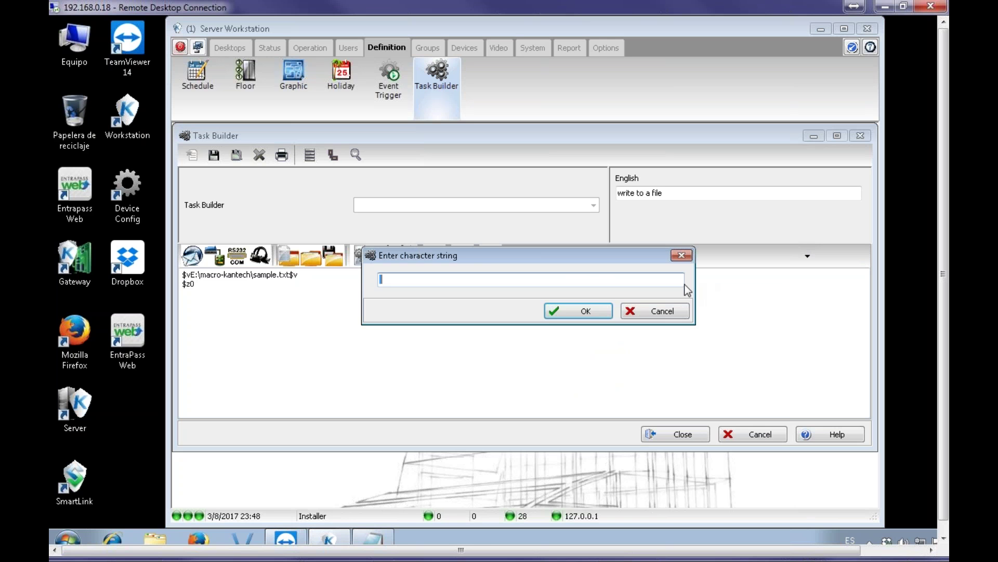
{"action": "left_click", "coordinate": [598, 312]}
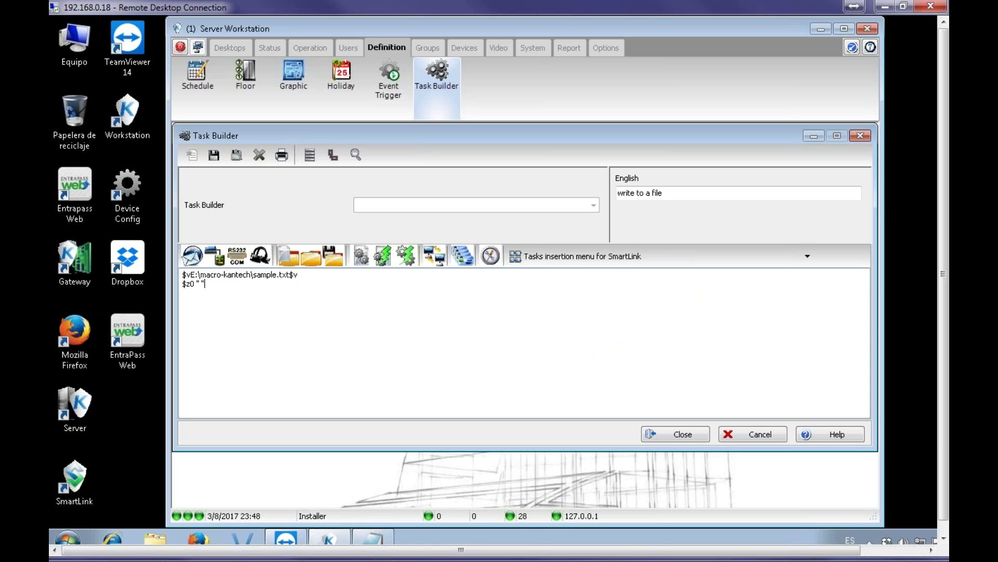
{"action": "left_click", "coordinate": [575, 256]}
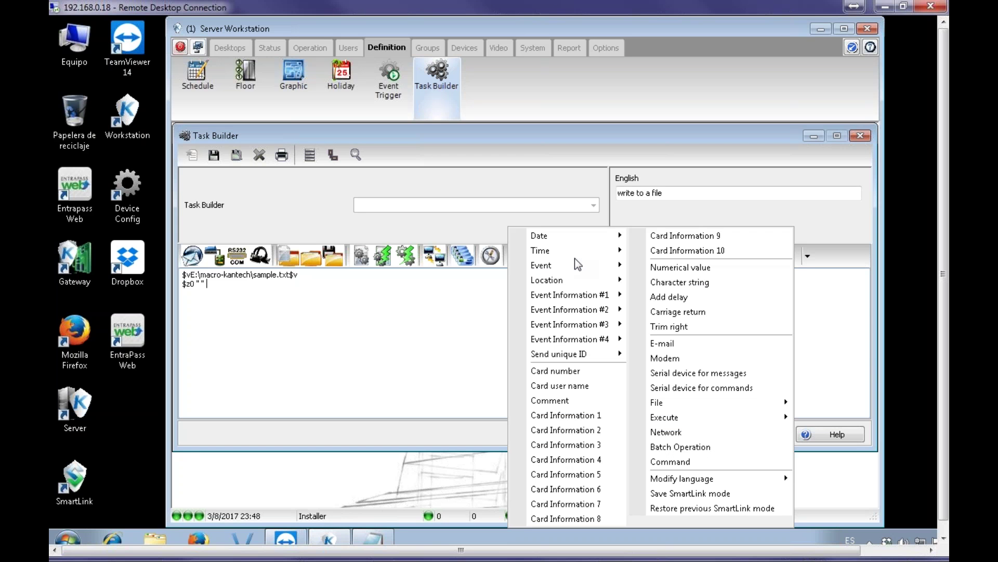
{"action": "left_click", "coordinate": [597, 385]}
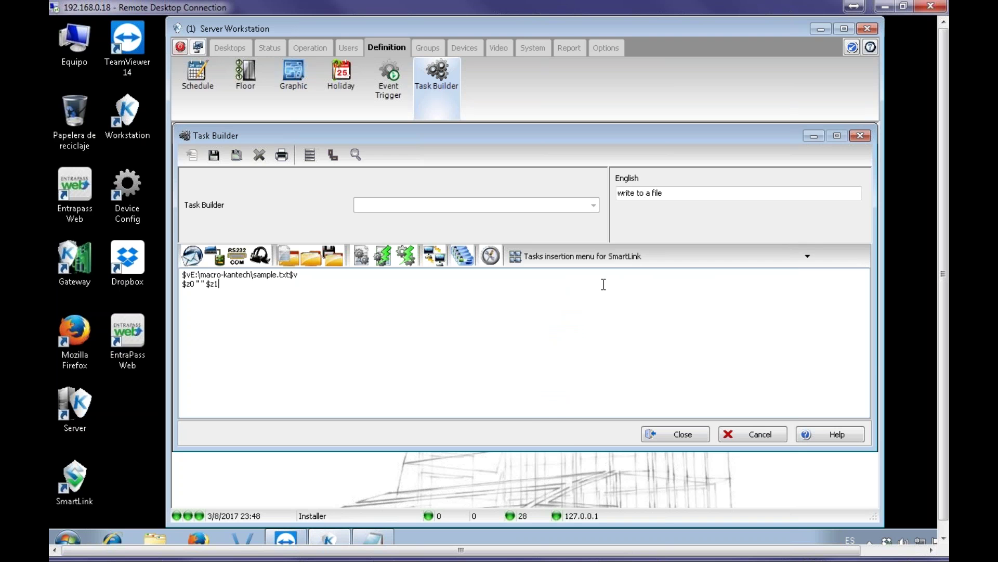
{"action": "left_click", "coordinate": [613, 256]}
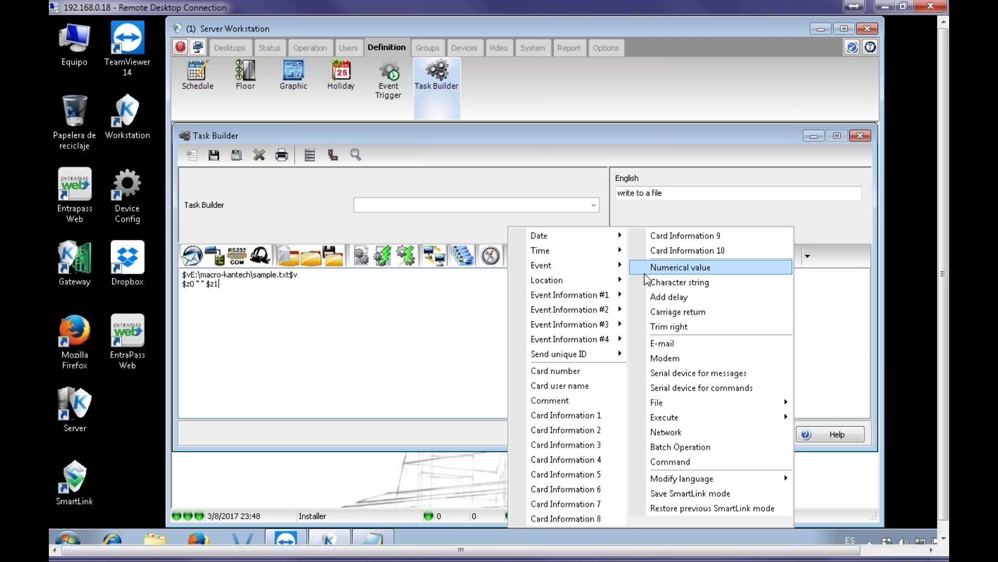
{"action": "left_click", "coordinate": [686, 314]}
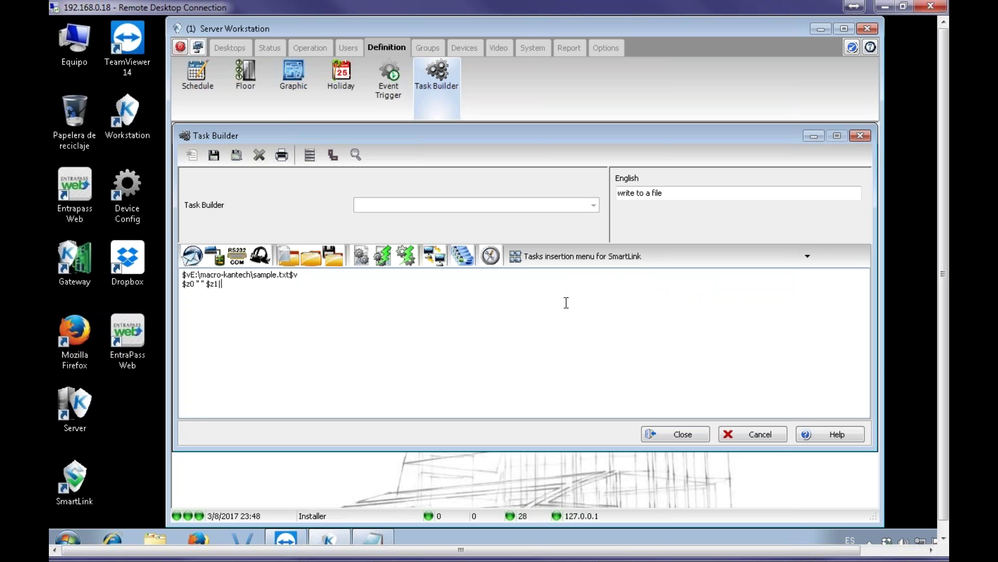
{"action": "key", "text": "Return"}
{"action": "left_click", "coordinate": [333, 257]}
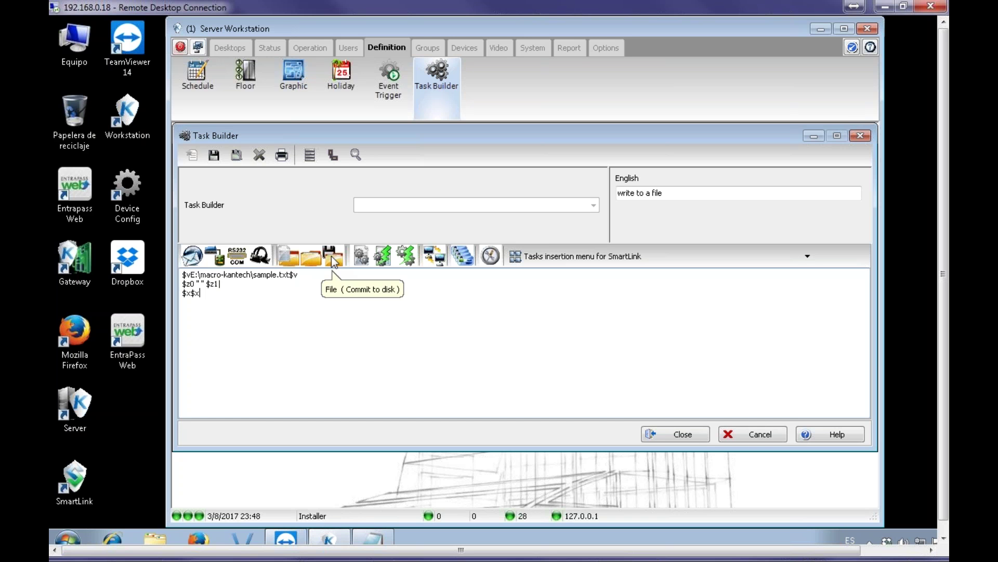
Step: End the task with one $x commit line and a $w close-file line, then save and close
{"action": "key", "text": "BackSpace"}
{"action": "key", "text": "BackSpace"}
{"action": "key", "text": "BackSpace"}
{"action": "key", "text": "BackSpace"}
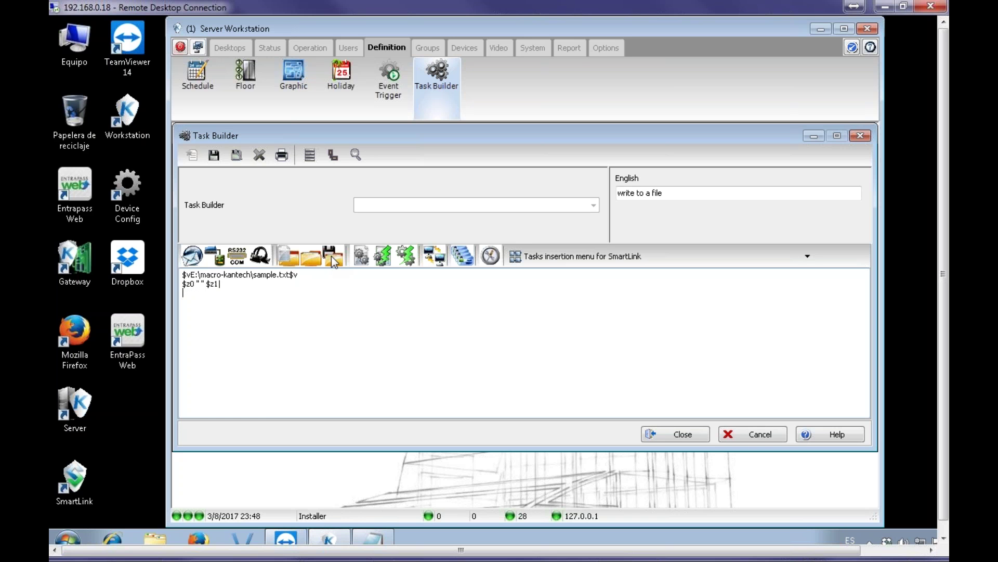
{"action": "left_click", "coordinate": [333, 258]}
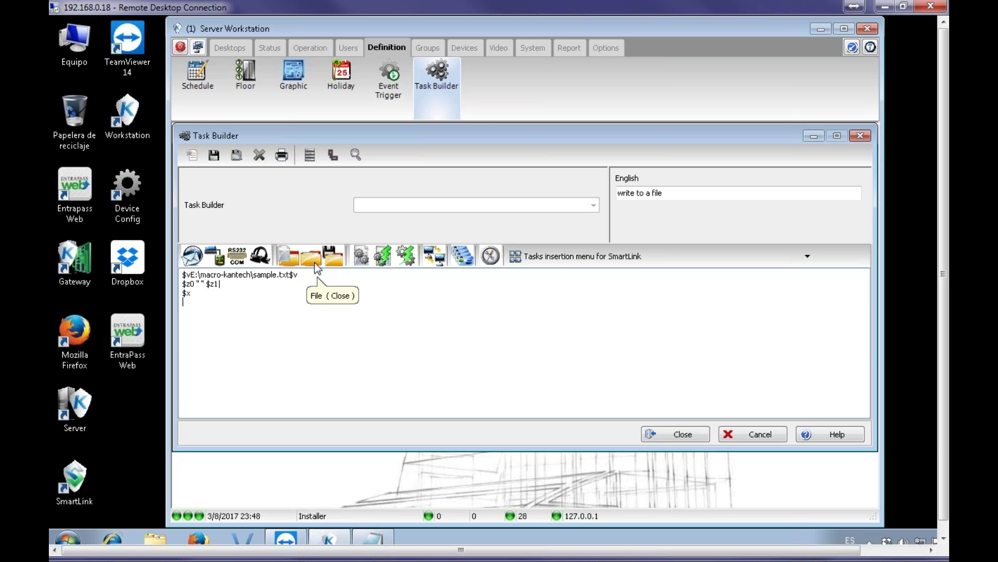
{"action": "left_click", "coordinate": [314, 263]}
{"action": "left_click", "coordinate": [214, 158]}
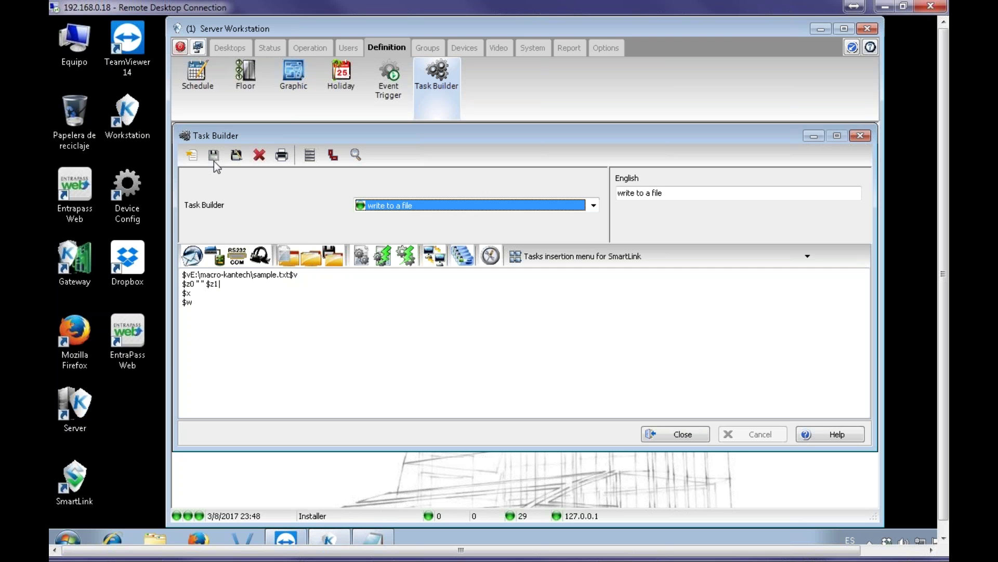
{"action": "left_click", "coordinate": [686, 433]}
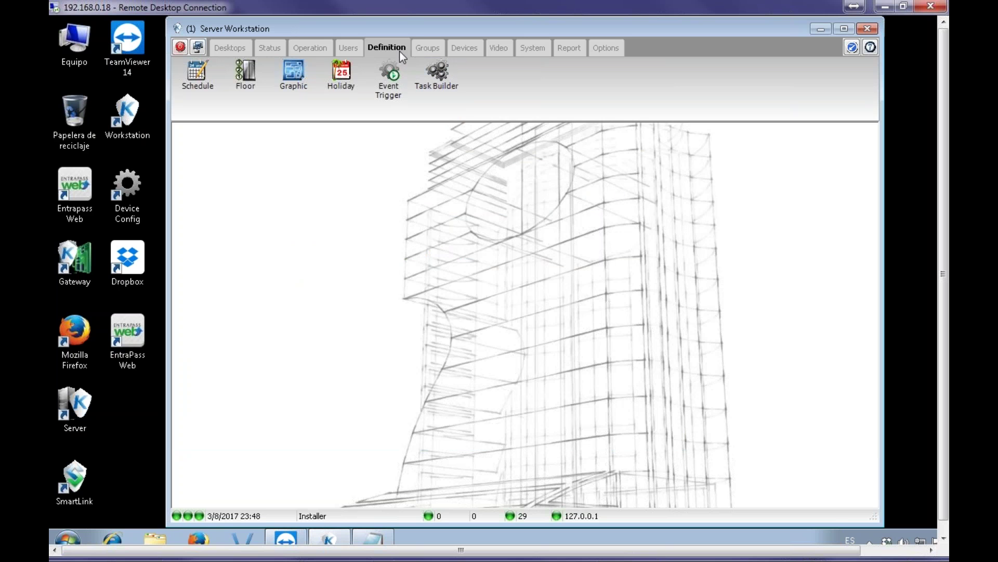
Step: Reopen the 'write to a file' task with the cursor placed after $z1
{"action": "left_click", "coordinate": [434, 81]}
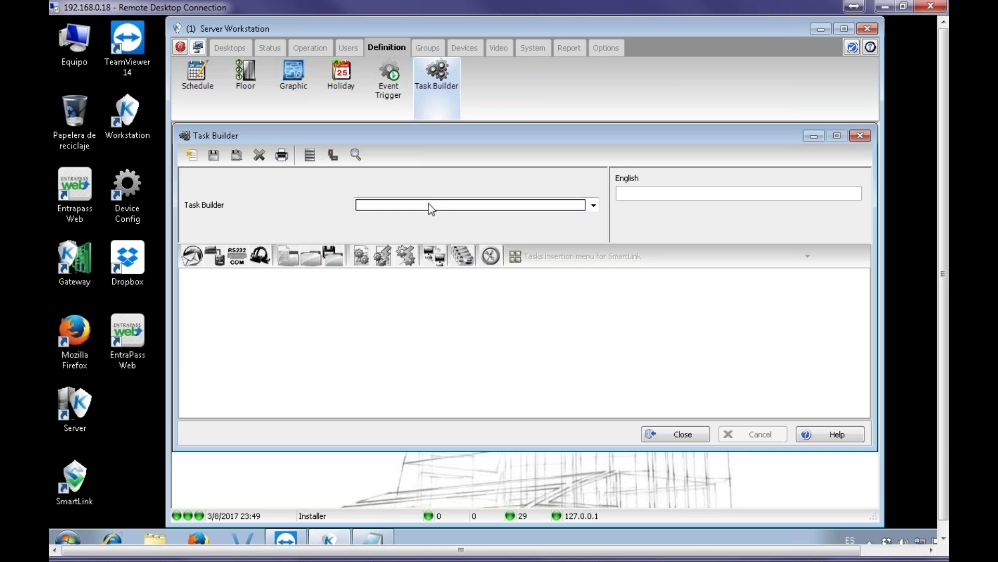
{"action": "left_click", "coordinate": [428, 205]}
{"action": "left_click", "coordinate": [431, 229]}
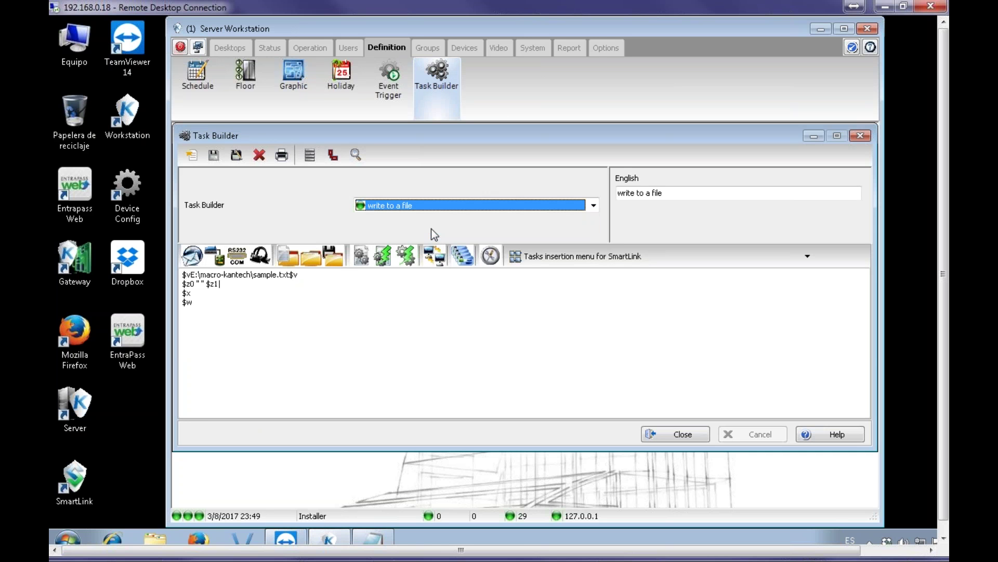
{"action": "left_click", "coordinate": [228, 285]}
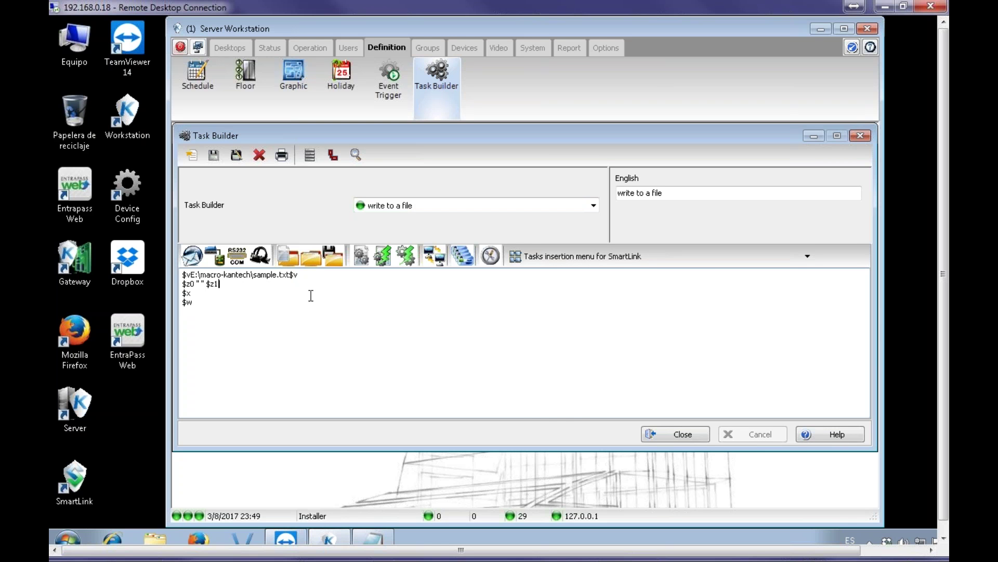
Step: Insert a blank string and the YYYY/MM/DD date ($a/$b/$c), then save and close
{"action": "left_click", "coordinate": [596, 258]}
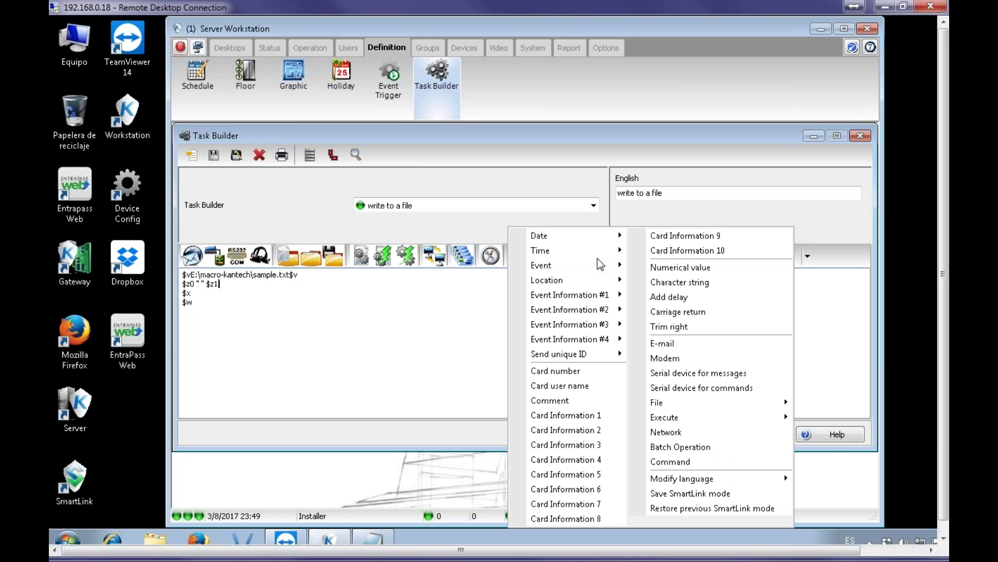
{"action": "left_click", "coordinate": [656, 284]}
{"action": "left_click", "coordinate": [598, 311]}
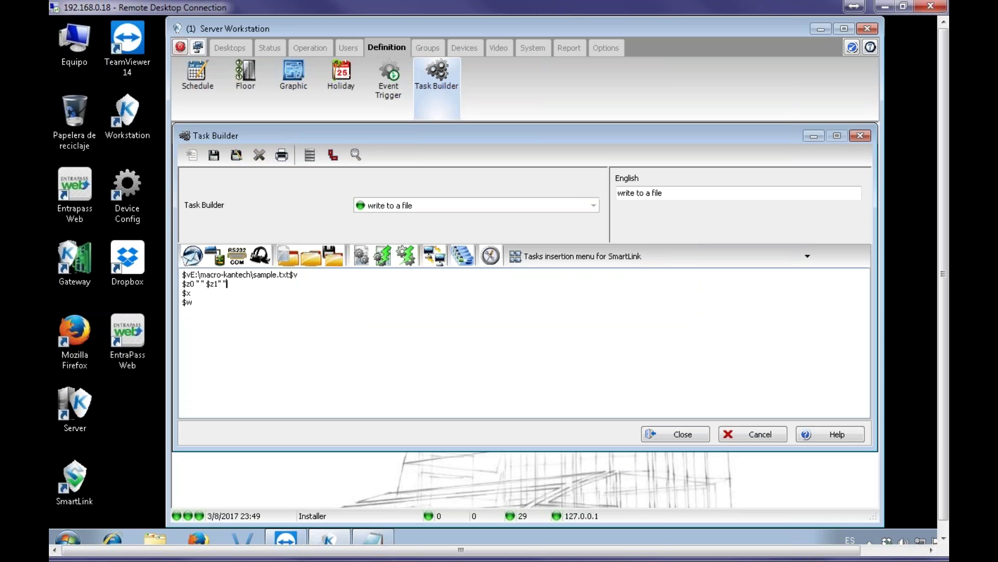
{"action": "left_click", "coordinate": [537, 256]}
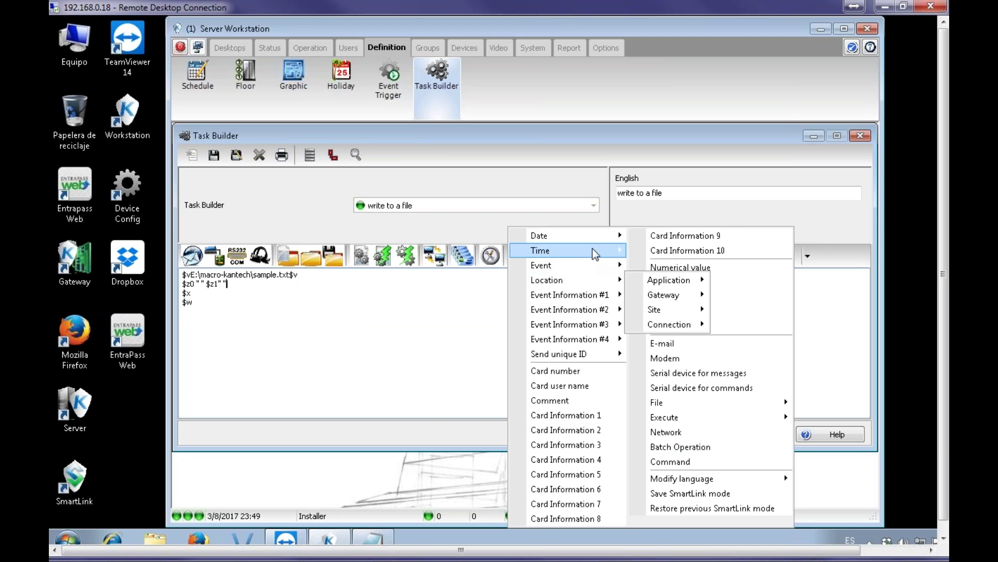
{"action": "mouse_move", "coordinate": [598, 263]}
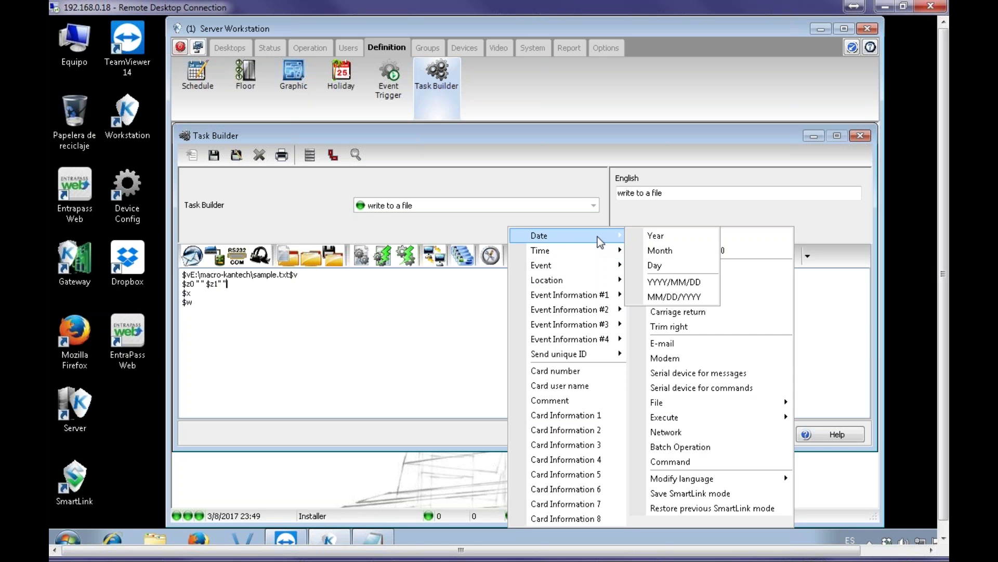
{"action": "left_click", "coordinate": [670, 283]}
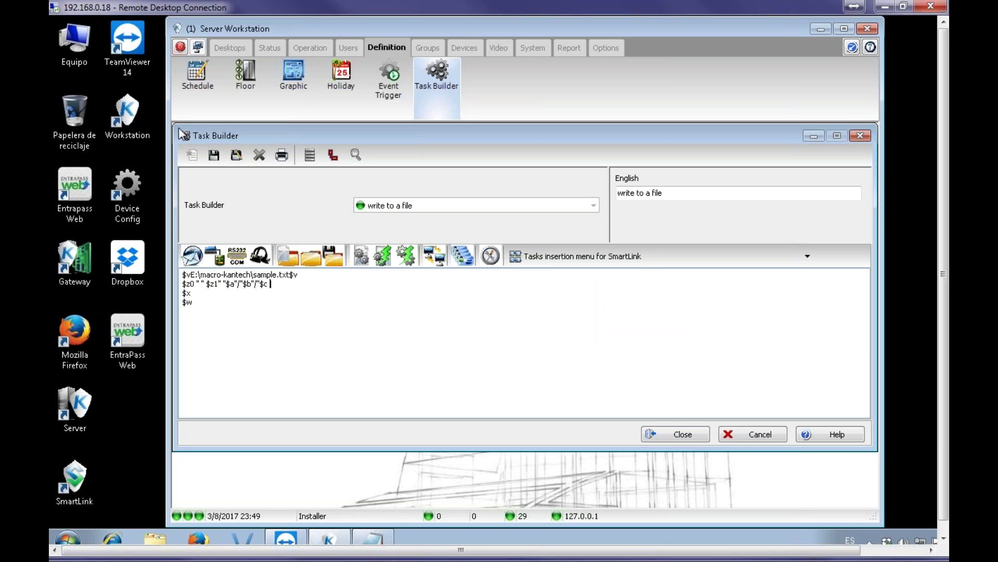
{"action": "left_click", "coordinate": [215, 159]}
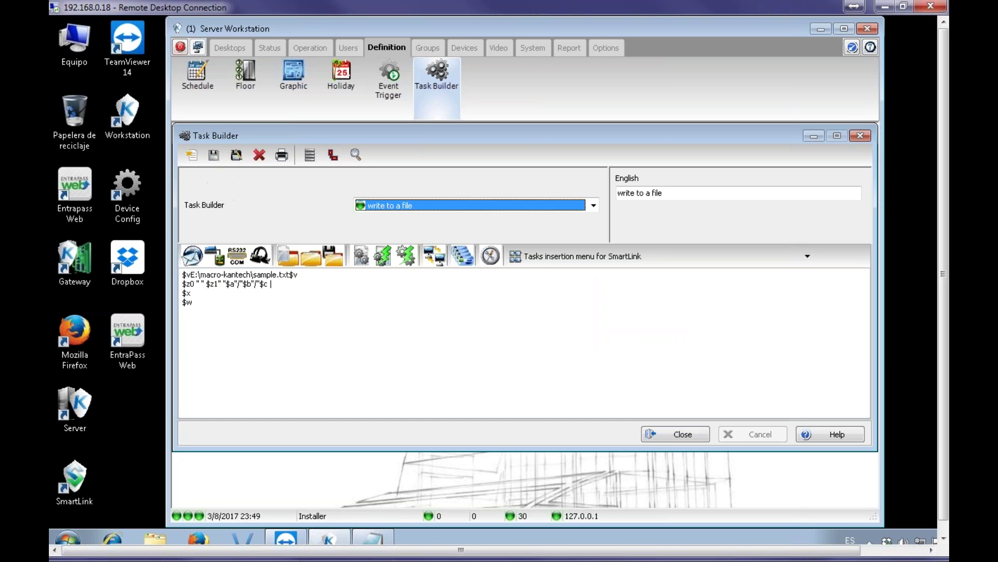
{"action": "left_click", "coordinate": [658, 432]}
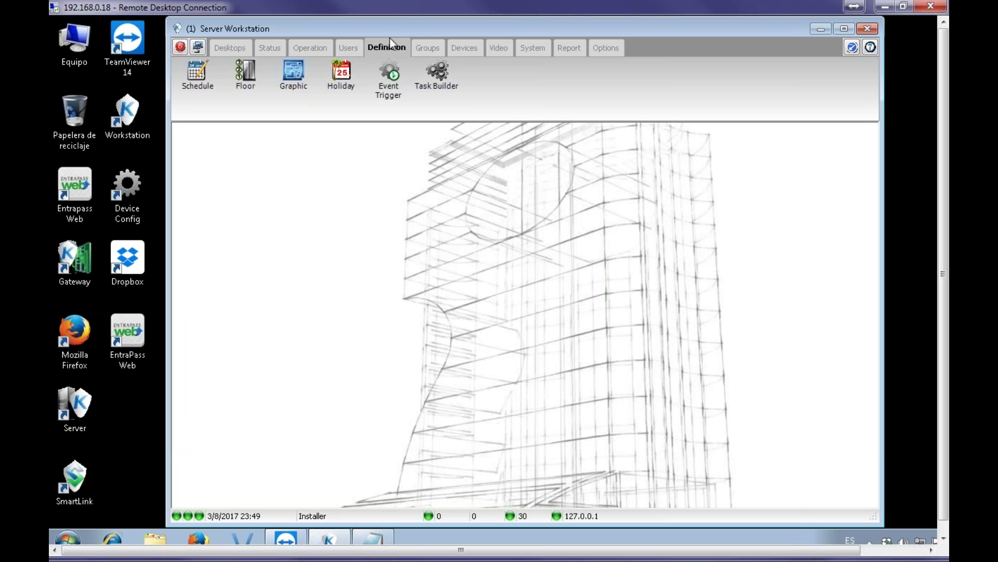
Step: Create a new event trigger named 'access granted' with component type Door
{"action": "left_click", "coordinate": [389, 92]}
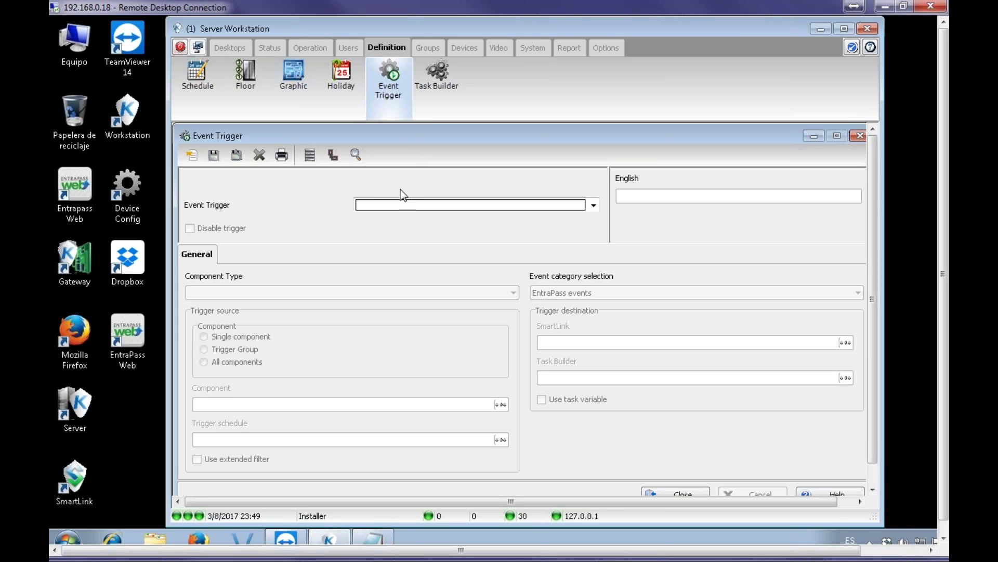
{"action": "left_click", "coordinate": [395, 206]}
{"action": "left_click", "coordinate": [192, 156]}
{"action": "type", "text": "acc"}
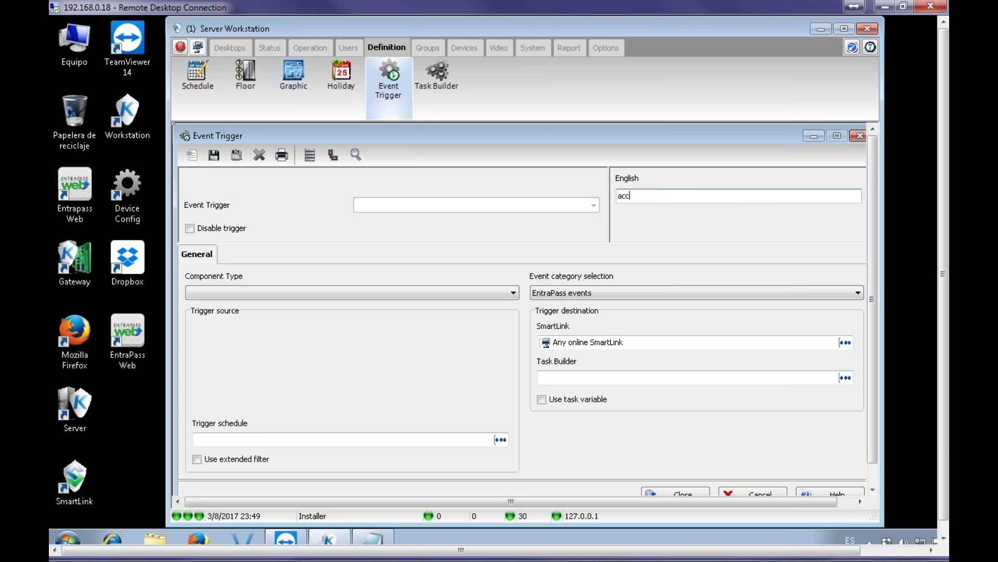
{"action": "type", "text": "ess bgranted"}
{"action": "key", "text": "BackSpace"}
{"action": "left_click", "coordinate": [219, 301]}
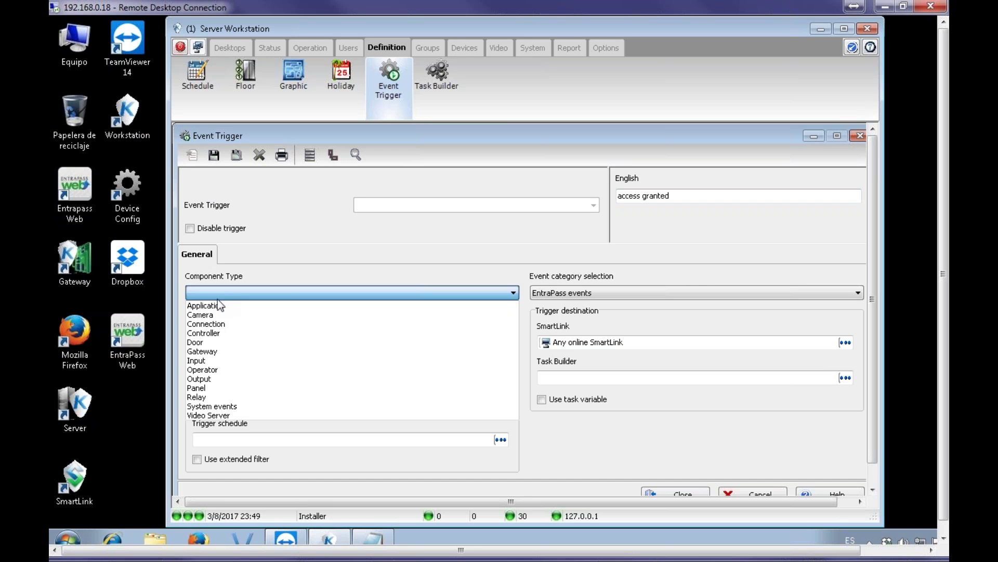
{"action": "left_click", "coordinate": [203, 352]}
{"action": "key", "text": "Up"}
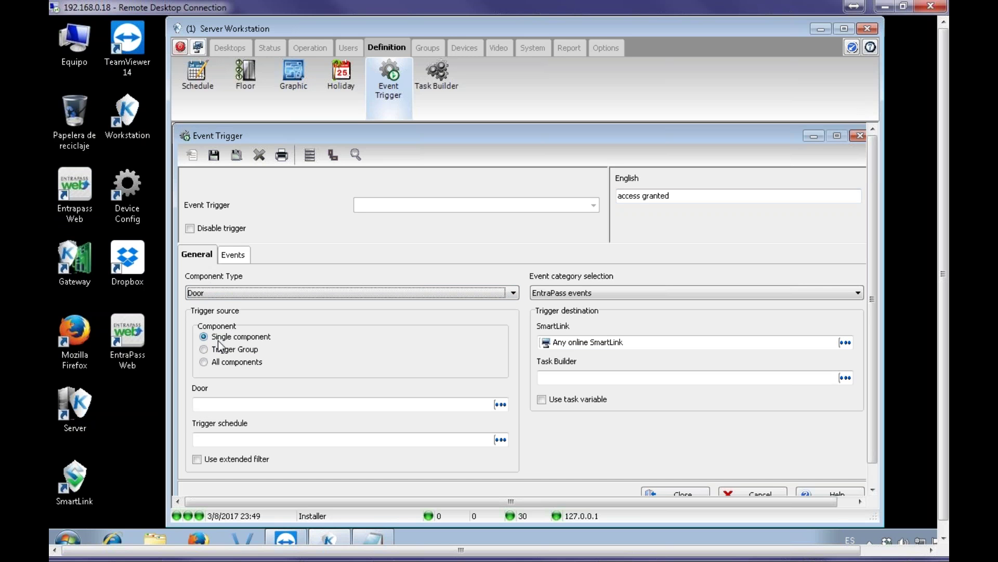
Step: Set the trigger's door to Reception, schedule to Siempre Valido and destination to SmartLink
{"action": "left_click", "coordinate": [499, 405]}
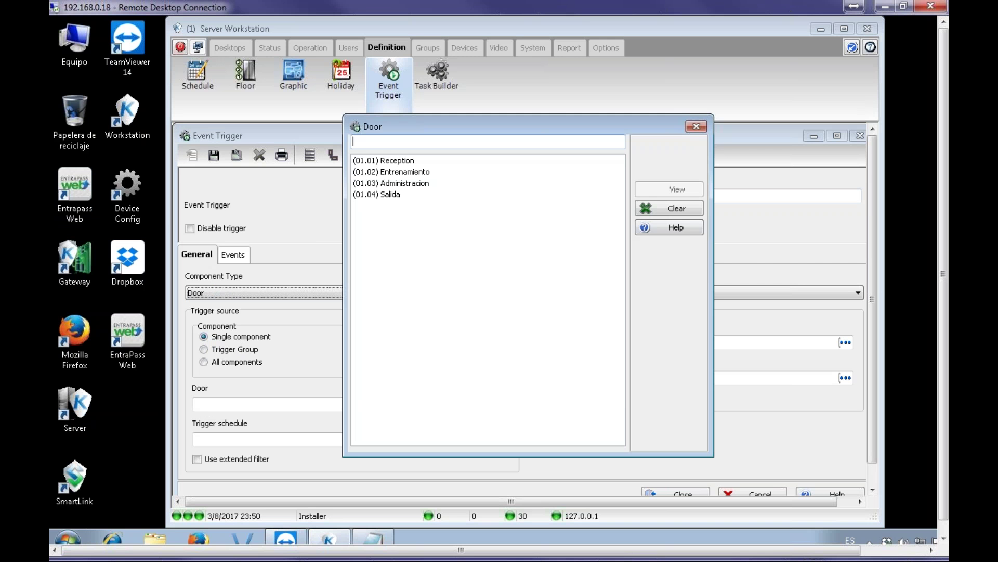
{"action": "double_click", "coordinate": [418, 161]}
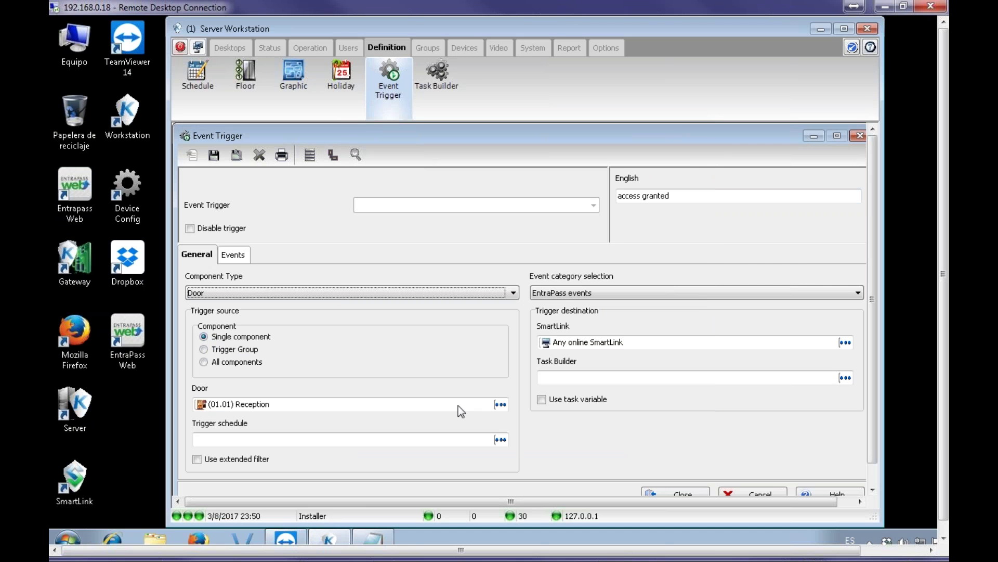
{"action": "left_click", "coordinate": [499, 439]}
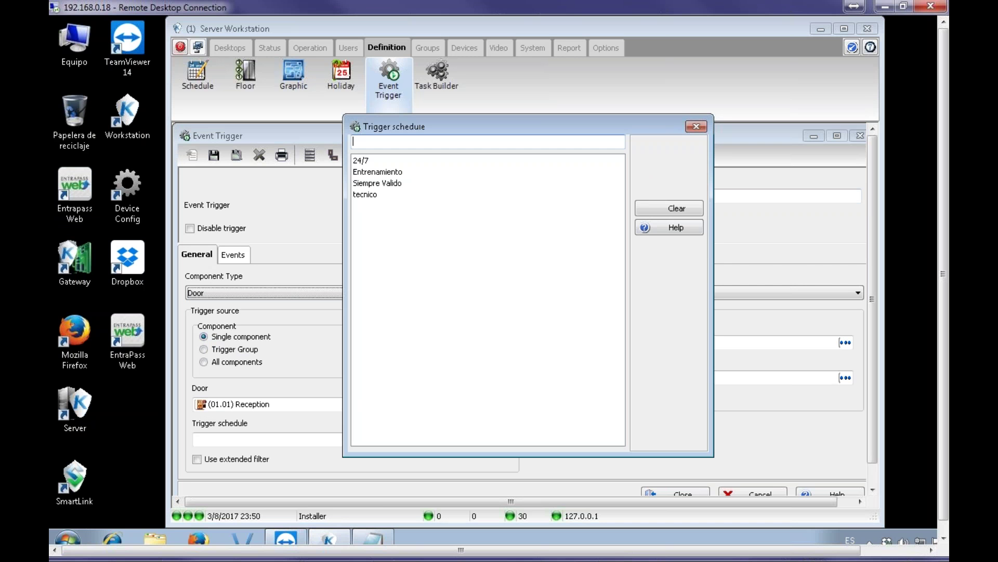
{"action": "double_click", "coordinate": [378, 183]}
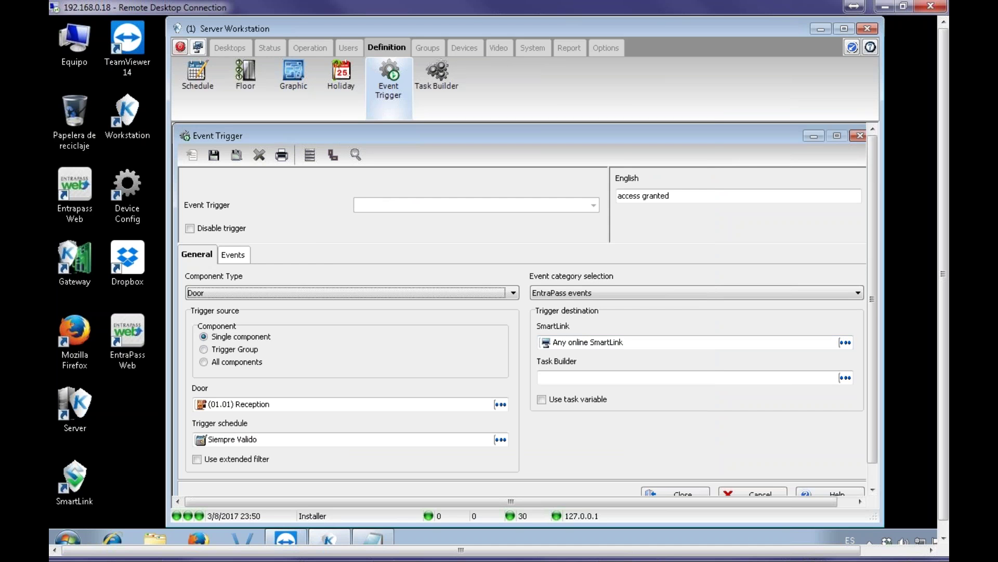
{"action": "left_click", "coordinate": [845, 342]}
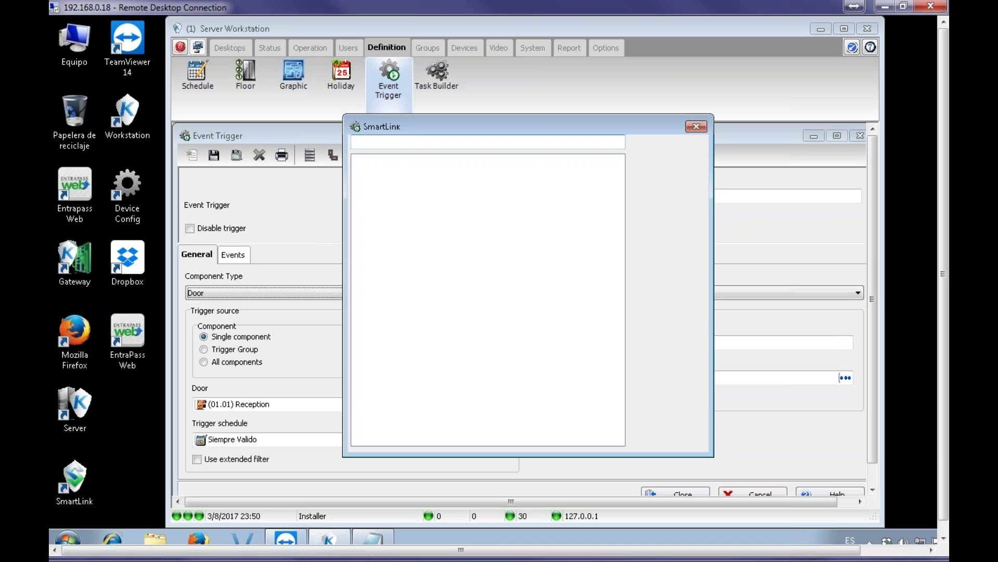
{"action": "double_click", "coordinate": [460, 160]}
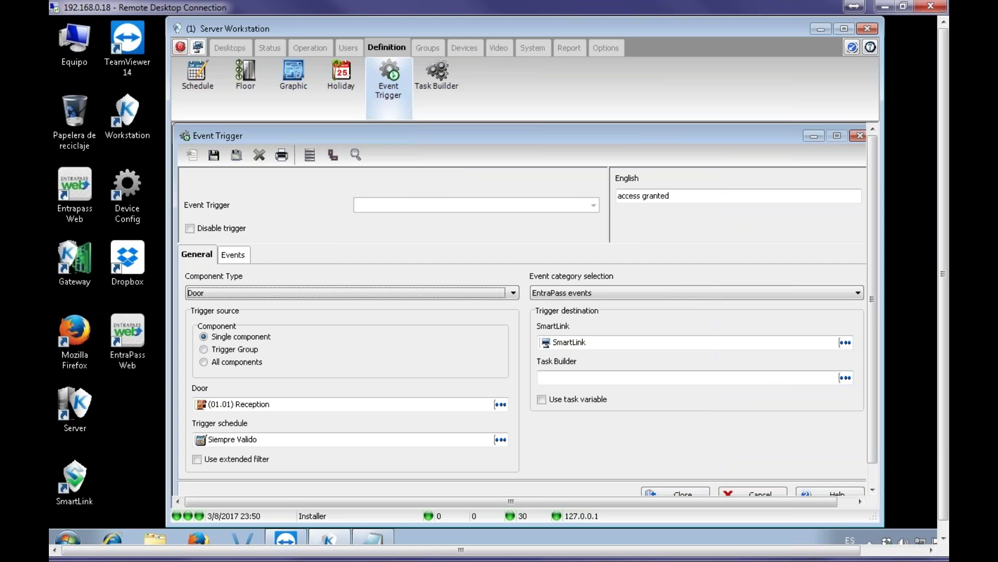
Step: Assign the 'write to a file' task, tick the Access granted event, and save the trigger
{"action": "left_click", "coordinate": [845, 378]}
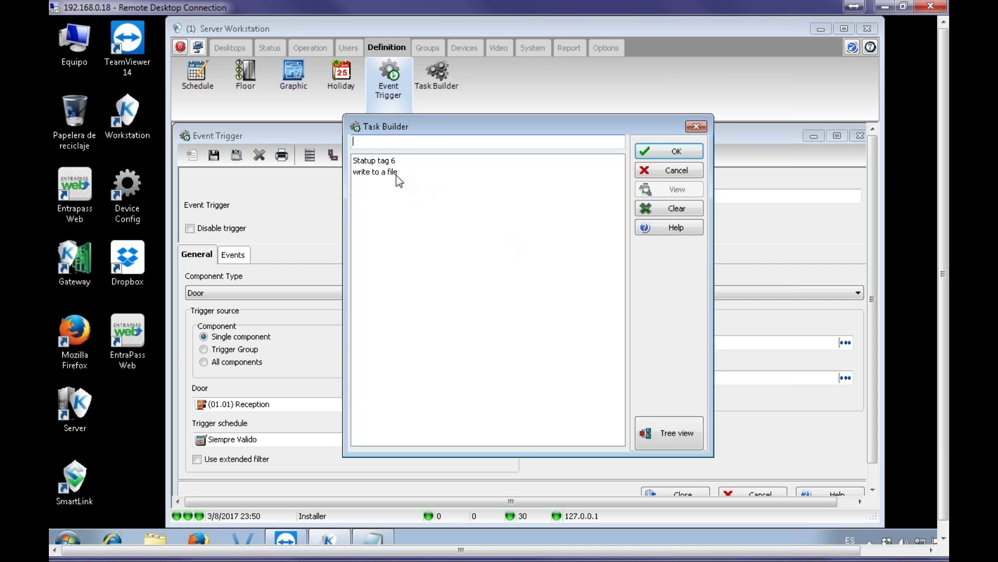
{"action": "left_click", "coordinate": [390, 173]}
{"action": "double_click", "coordinate": [392, 173]}
{"action": "left_click", "coordinate": [235, 253]}
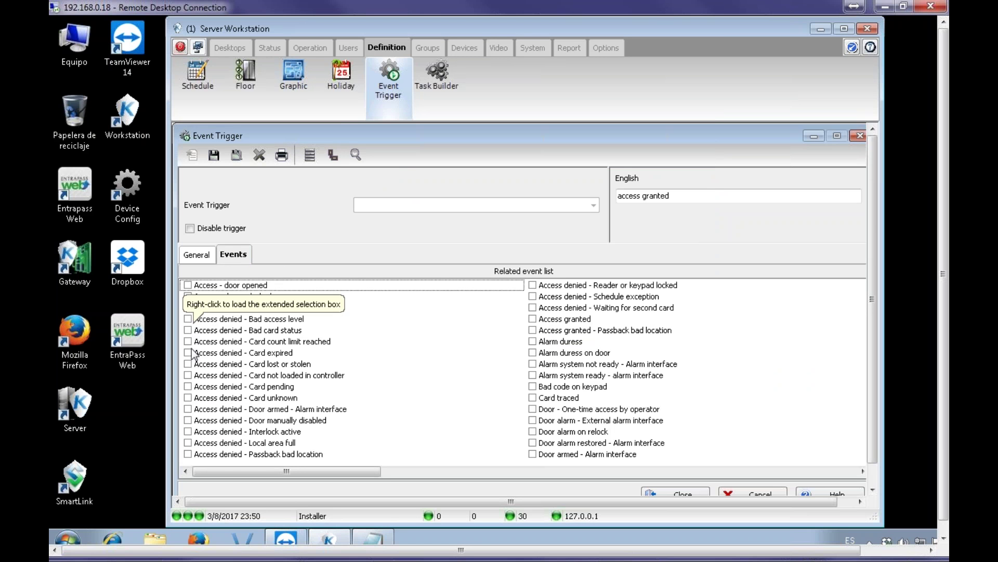
{"action": "left_click", "coordinate": [533, 319]}
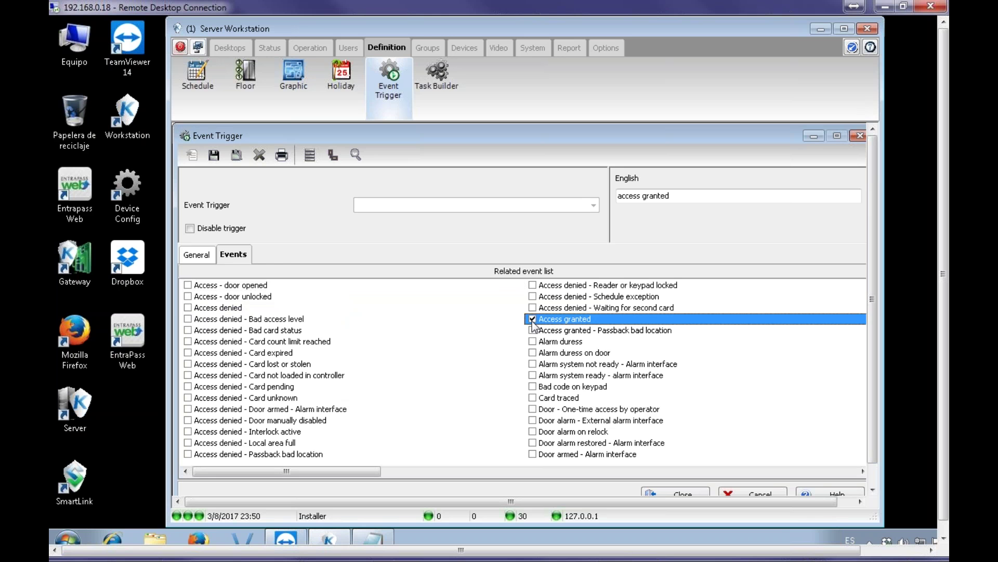
{"action": "left_click", "coordinate": [214, 154]}
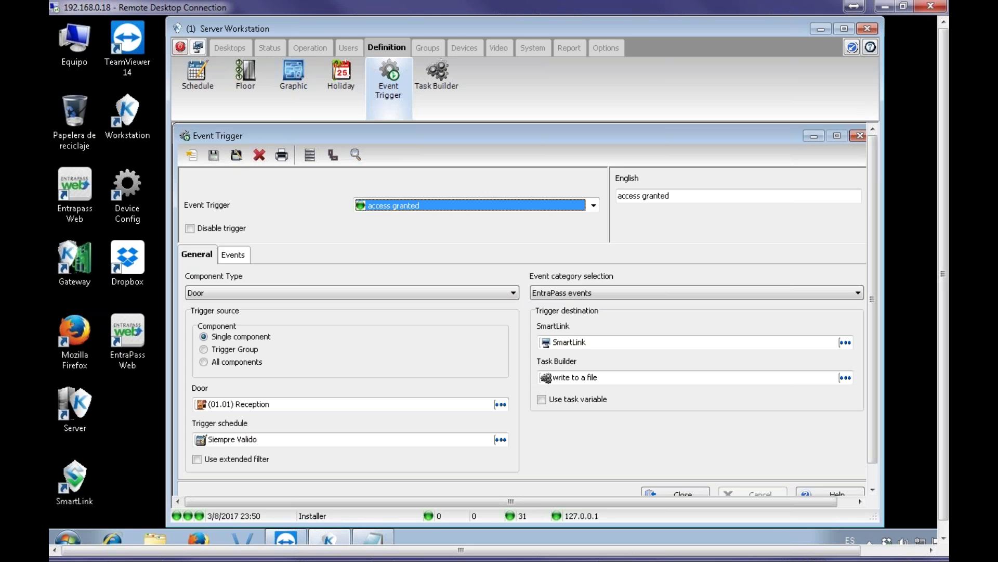
Step: Close Event Trigger and delete all messages in the Desktop #1 messages list
{"action": "left_click", "coordinate": [673, 491]}
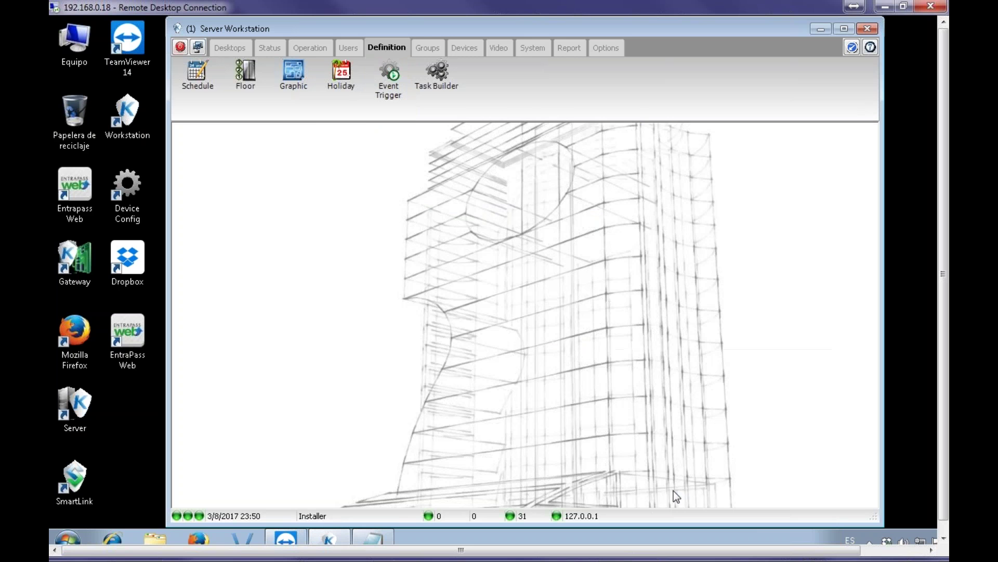
{"action": "left_click", "coordinate": [225, 48]}
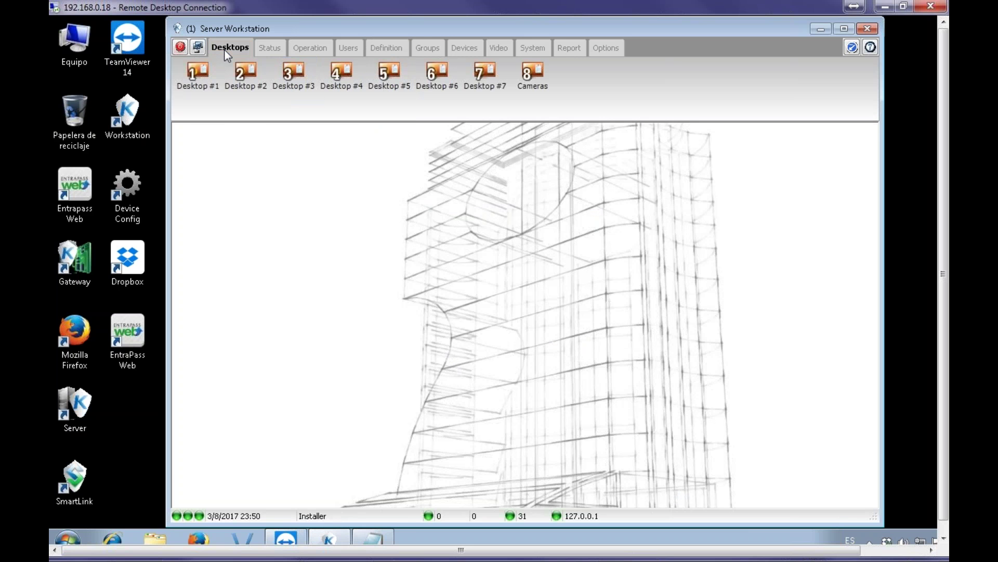
{"action": "left_click", "coordinate": [197, 75]}
{"action": "right_click", "coordinate": [382, 229]}
{"action": "left_click", "coordinate": [411, 241]}
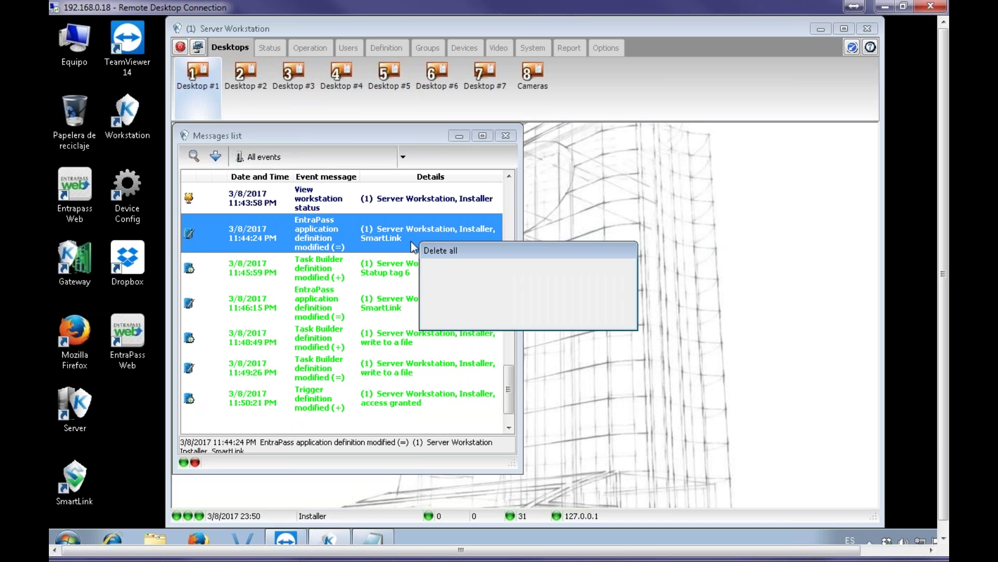
{"action": "left_click", "coordinate": [478, 314]}
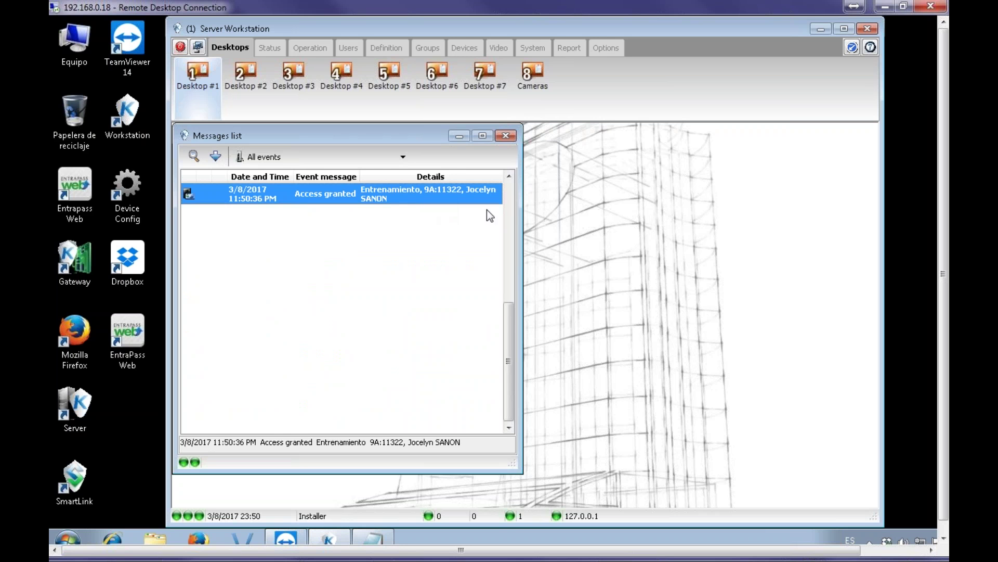
Step: Maximize the messages list and delete all remaining events from it
{"action": "left_click_drag", "start_coordinate": [523, 223], "coordinate": [602, 224]}
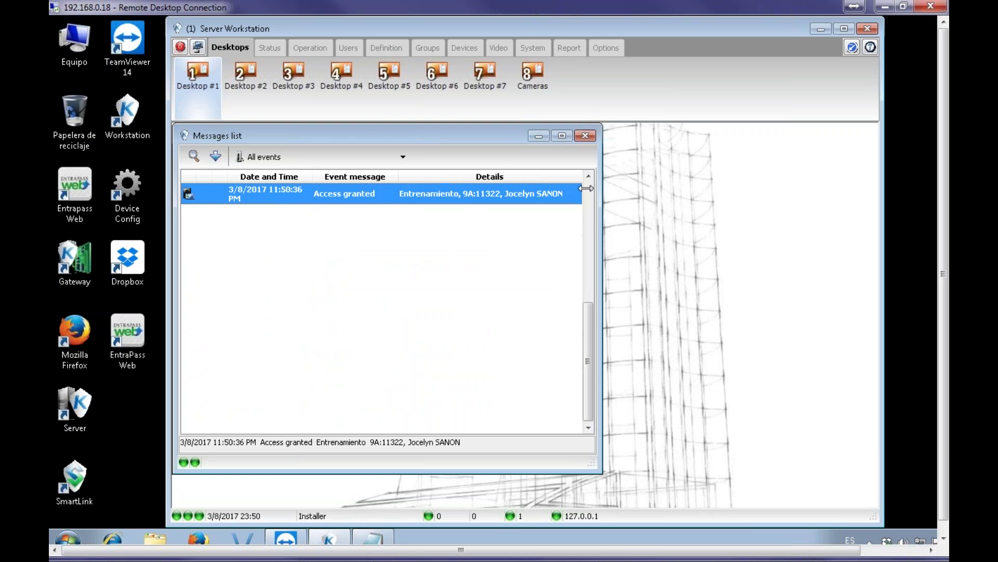
{"action": "left_click", "coordinate": [563, 136]}
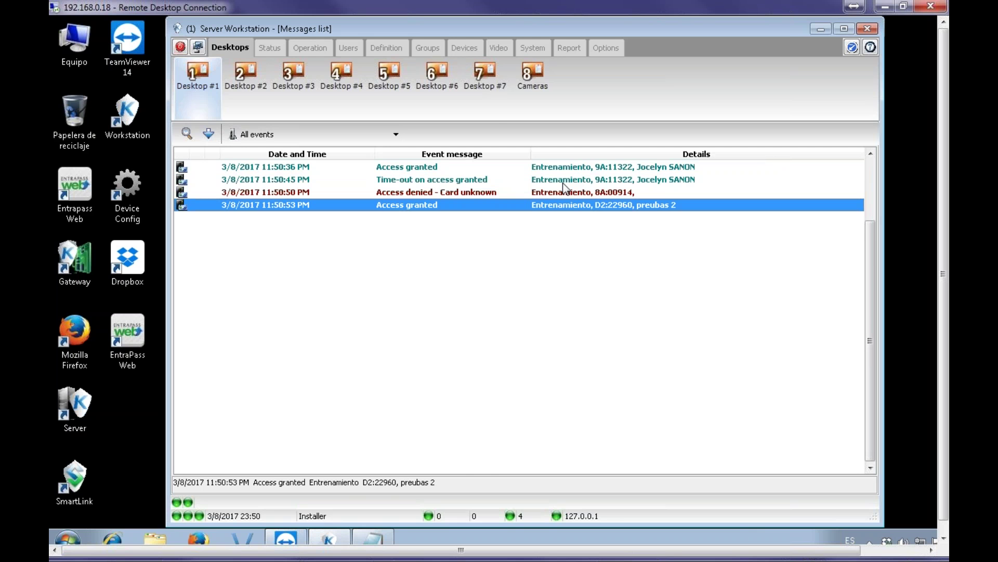
{"action": "right_click", "coordinate": [564, 181]}
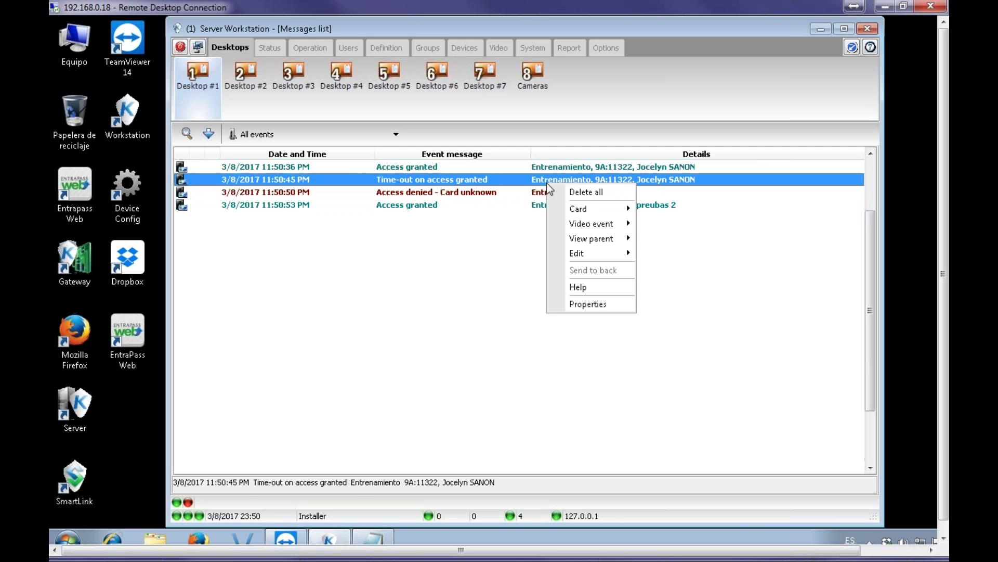
{"action": "left_click", "coordinate": [573, 192]}
{"action": "left_click", "coordinate": [507, 314]}
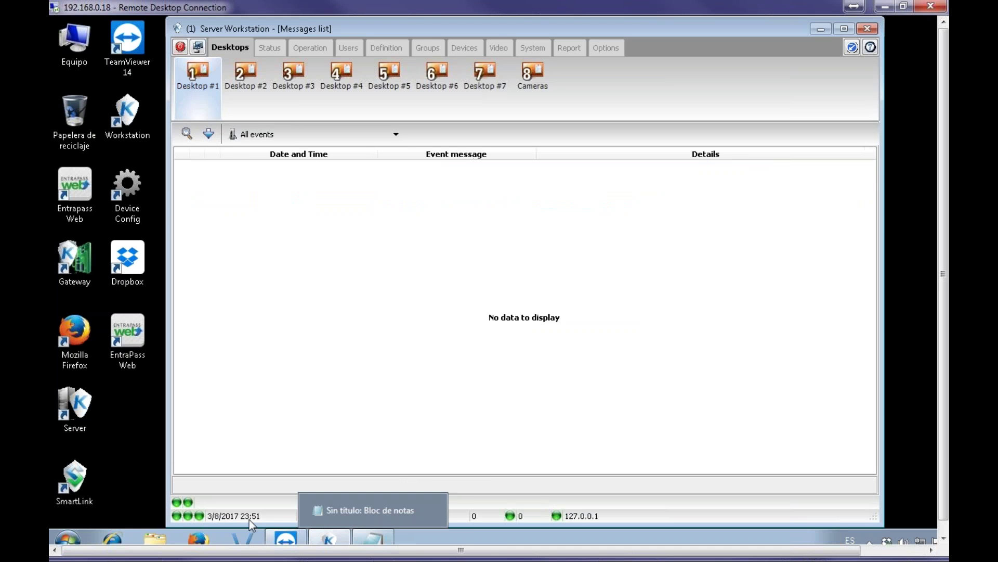
Step: Open E:\macro-kantech on Backup (E:) in Windows Explorer to find sample.txt
{"action": "left_click", "coordinate": [159, 540]}
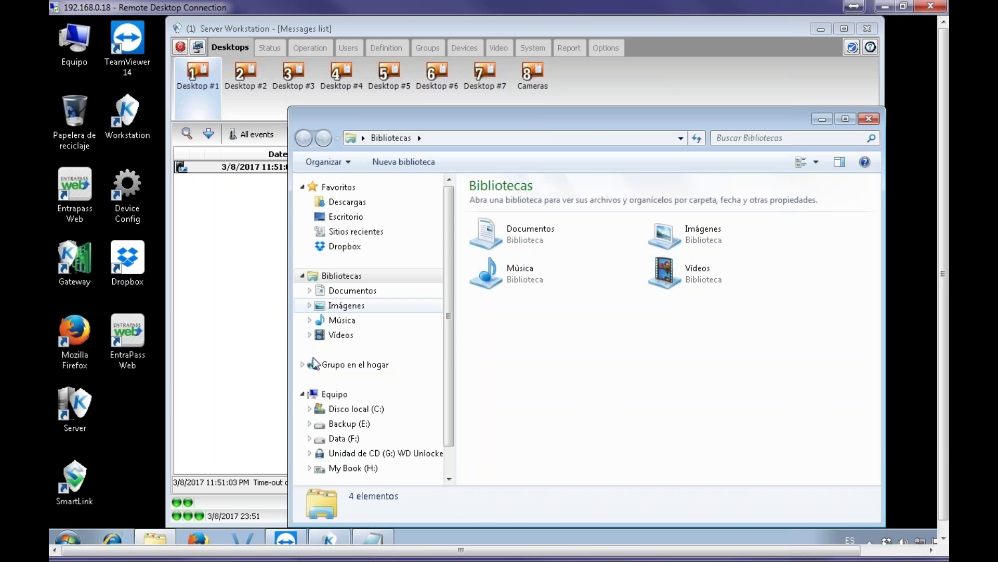
{"action": "left_click", "coordinate": [364, 426]}
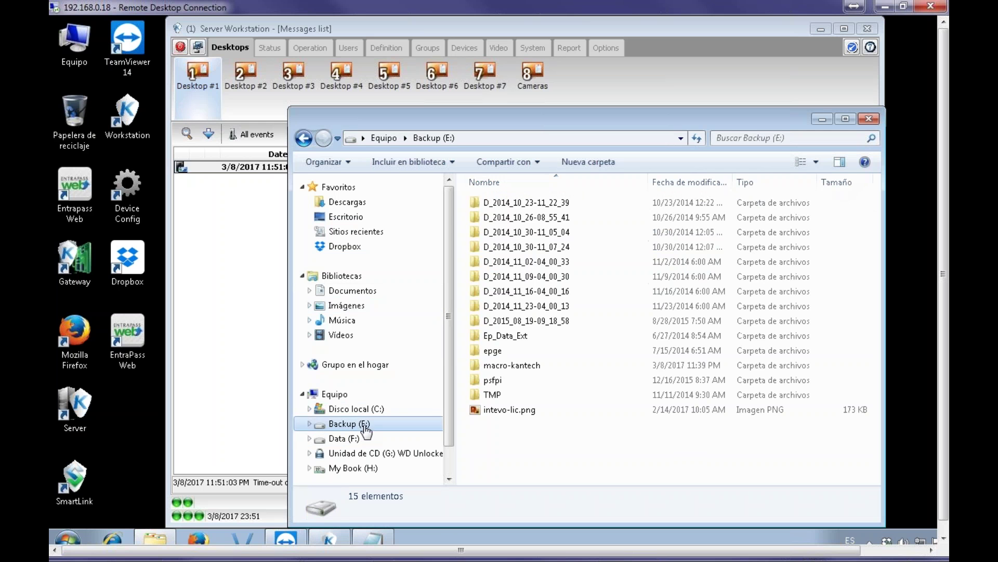
{"action": "double_click", "coordinate": [497, 365]}
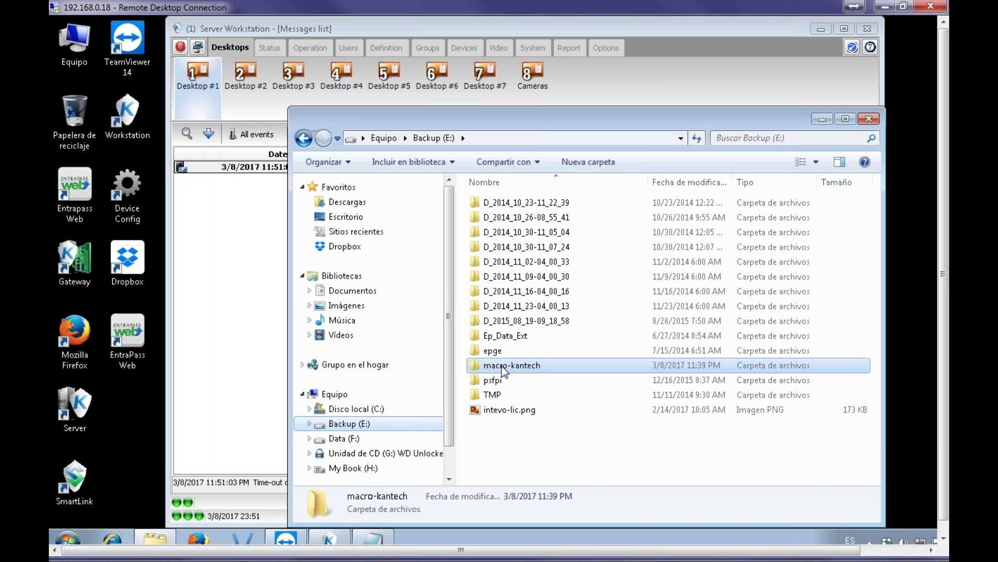
{"action": "left_click_drag", "start_coordinate": [538, 121], "coordinate": [779, 121]}
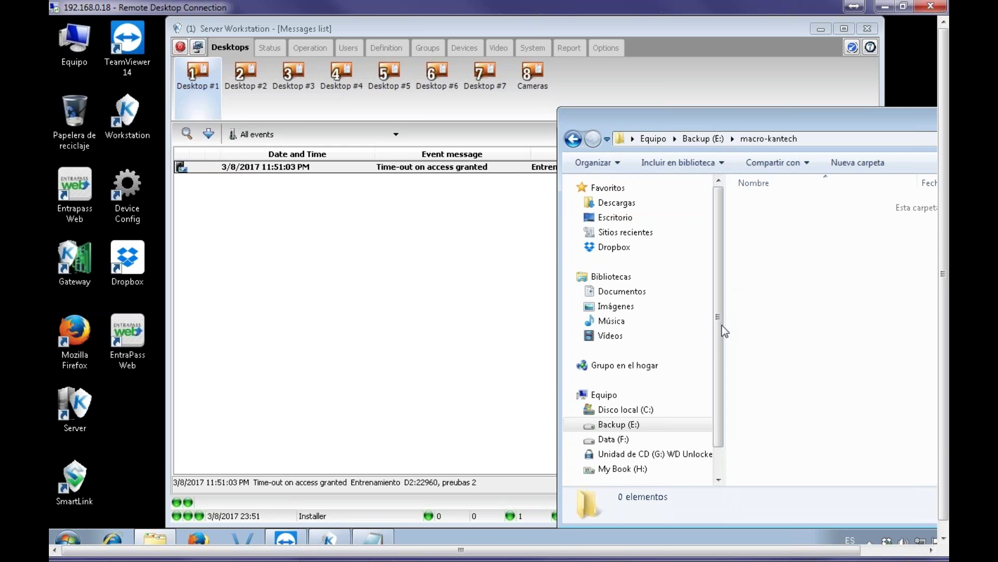
{"action": "left_click_drag", "start_coordinate": [724, 326], "coordinate": [630, 324]}
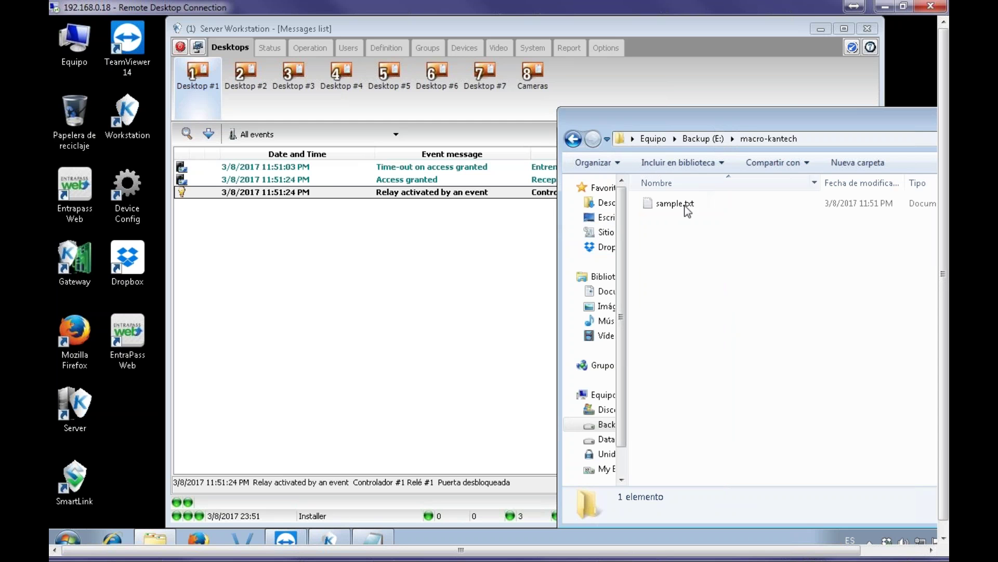
Step: View sample.txt in Notepad, then reopen it to see two card, user and 2017/03/08 lines
{"action": "double_click", "coordinate": [667, 208]}
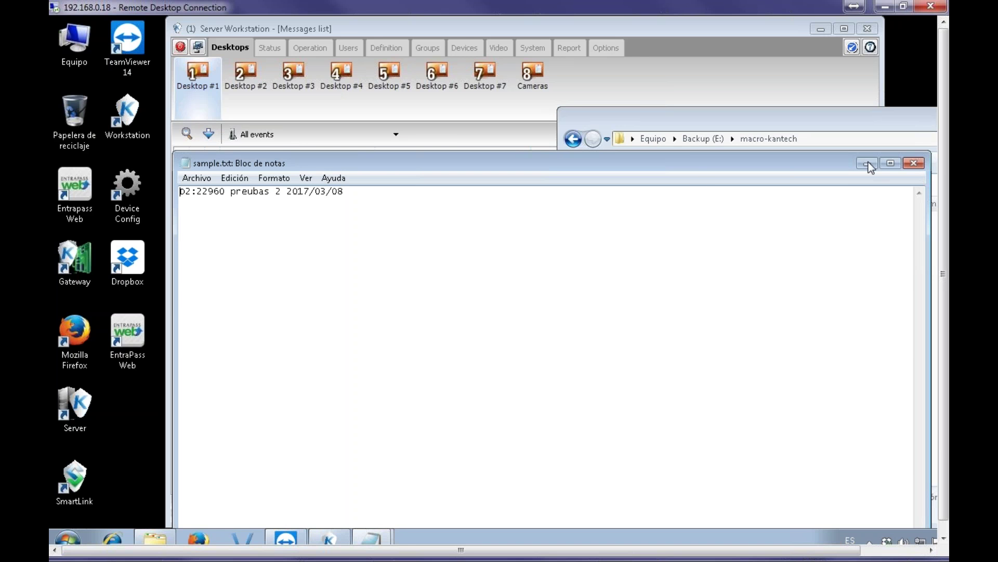
{"action": "left_click", "coordinate": [914, 163]}
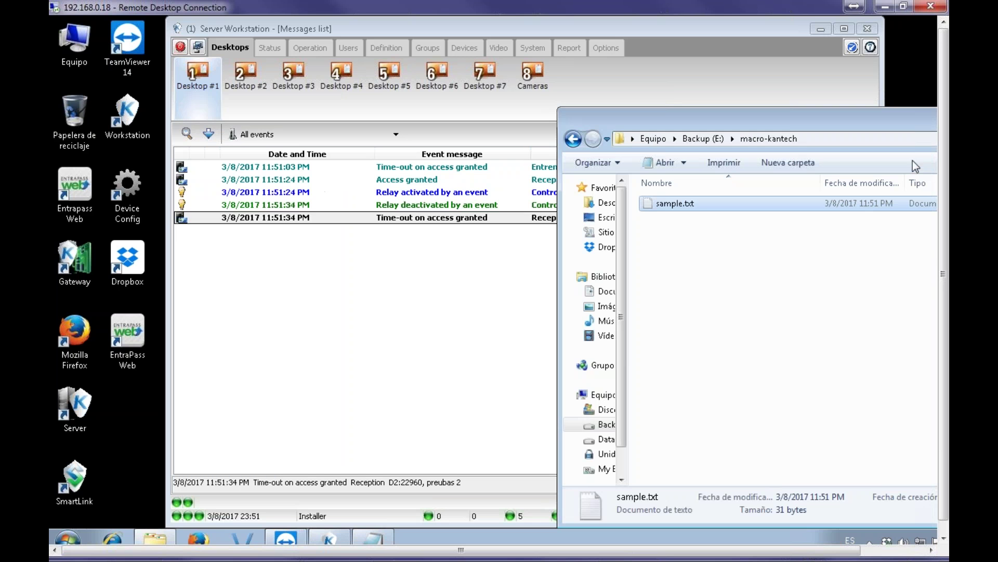
{"action": "left_click", "coordinate": [811, 261]}
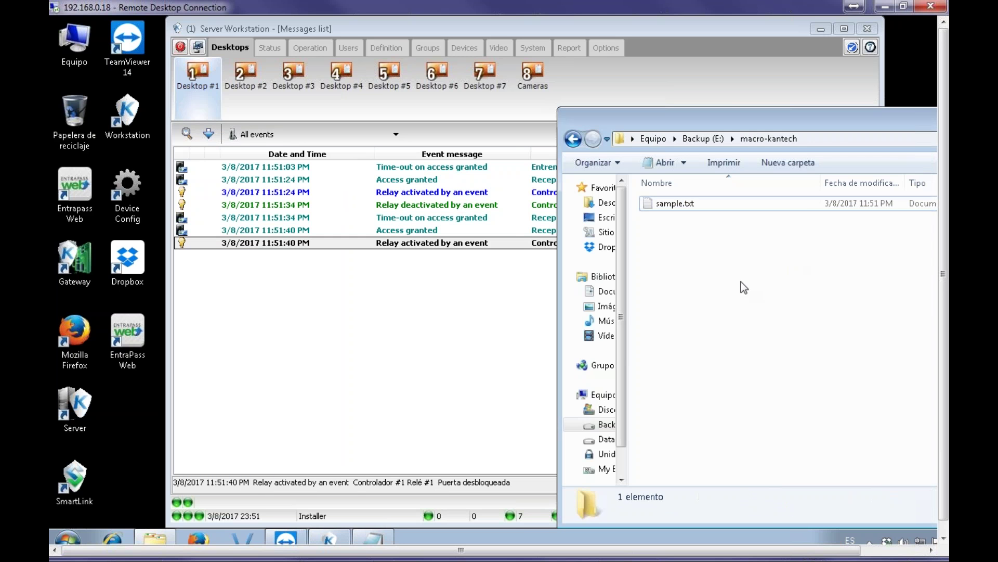
{"action": "left_click", "coordinate": [691, 204]}
{"action": "double_click", "coordinate": [690, 204]}
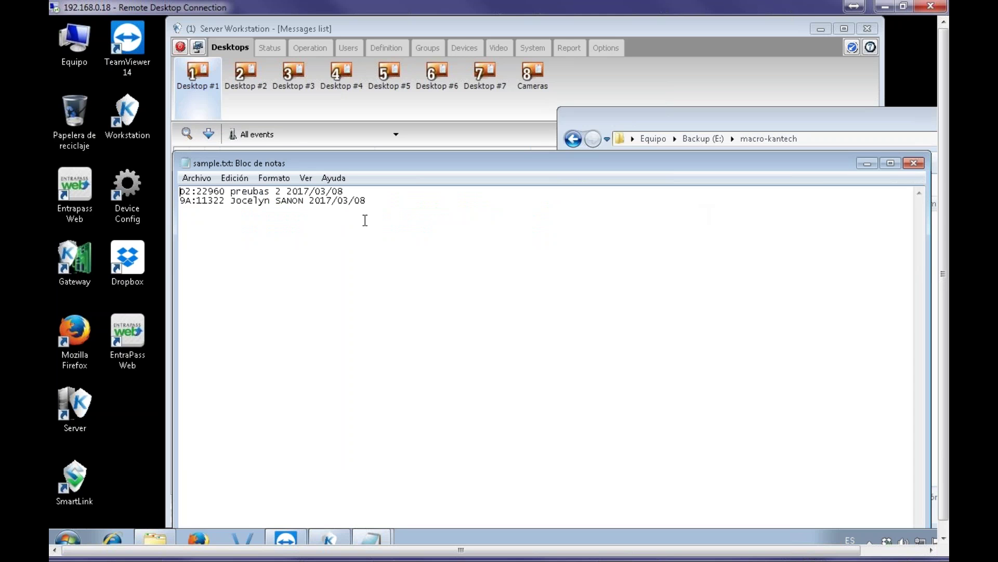